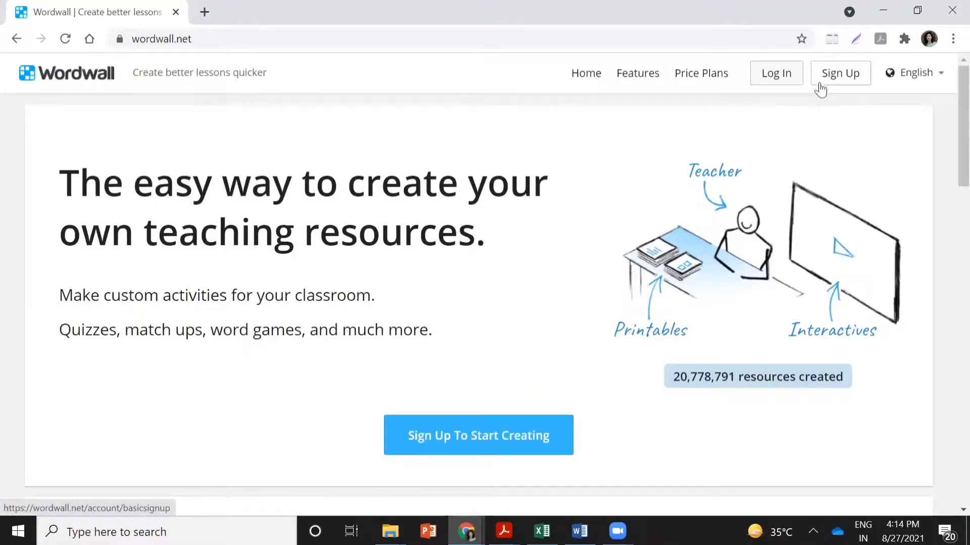
# Log in to Wordwall with Google sign-in, choosing the teacher's first listed account.
pyautogui.click(826, 85)
pyautogui.click(776, 83)
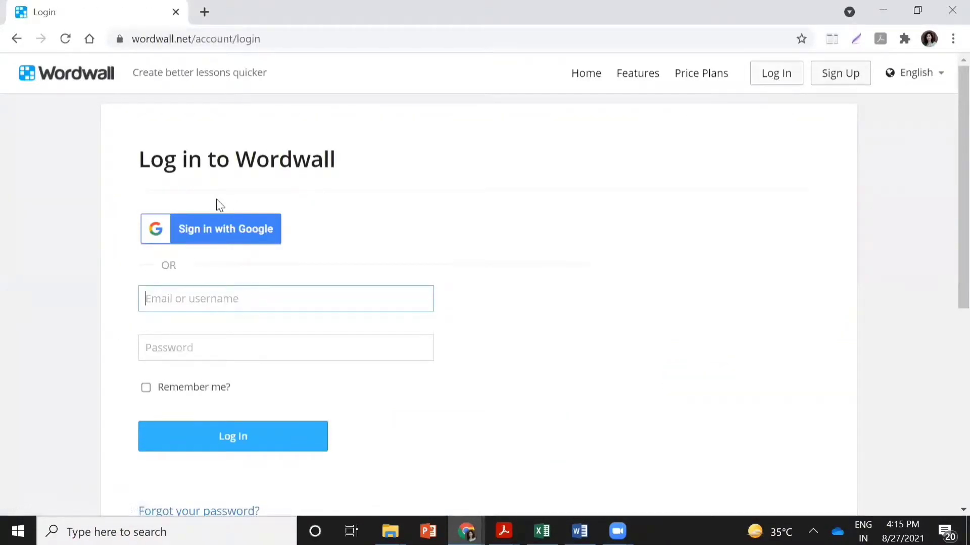
pyautogui.click(218, 232)
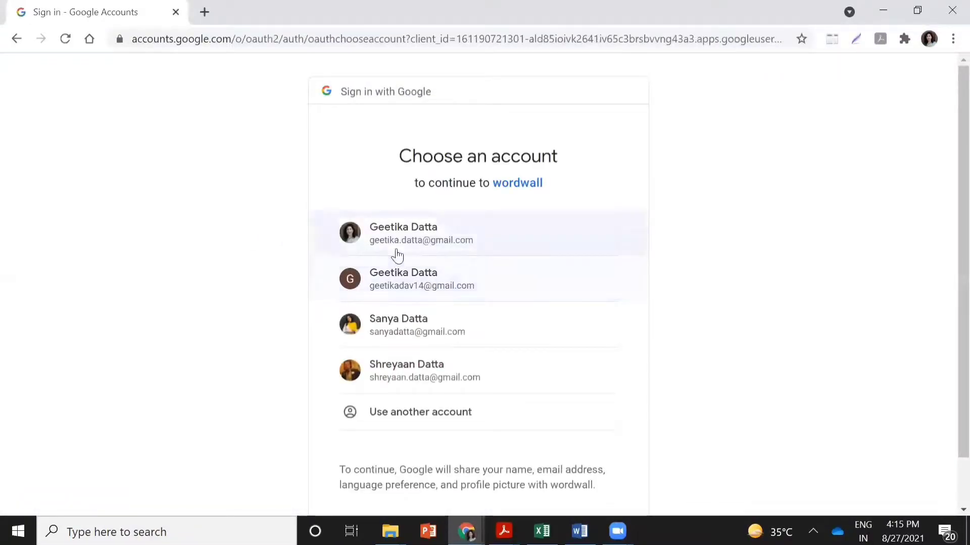
pyautogui.click(397, 255)
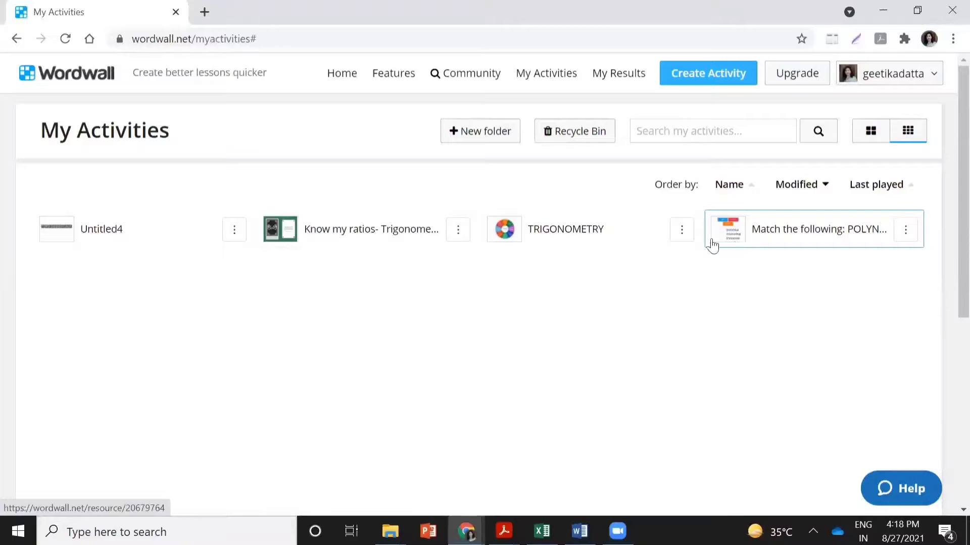
# Open the TRIGONOMETRY activity from My Activities and start its random wheel in full screen.
pyautogui.click(561, 240)
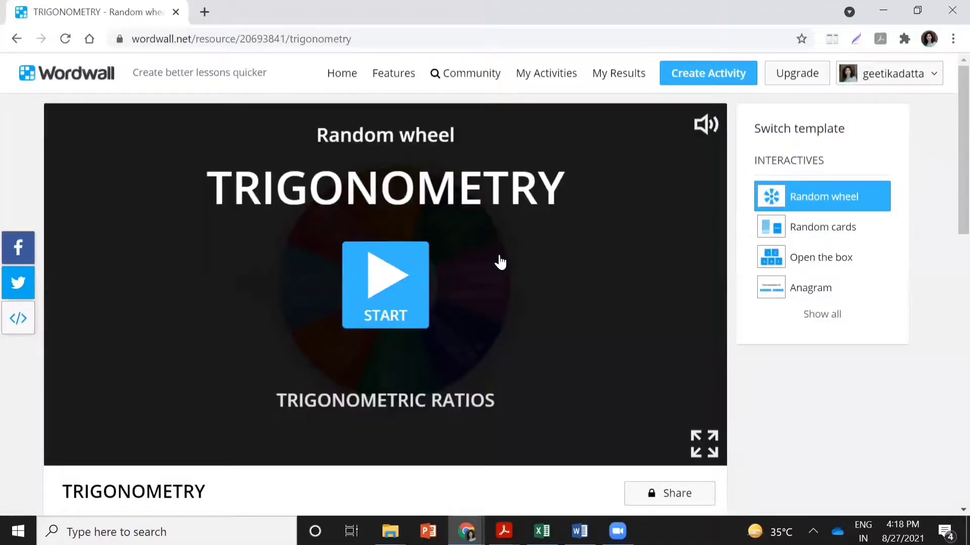
pyautogui.click(401, 292)
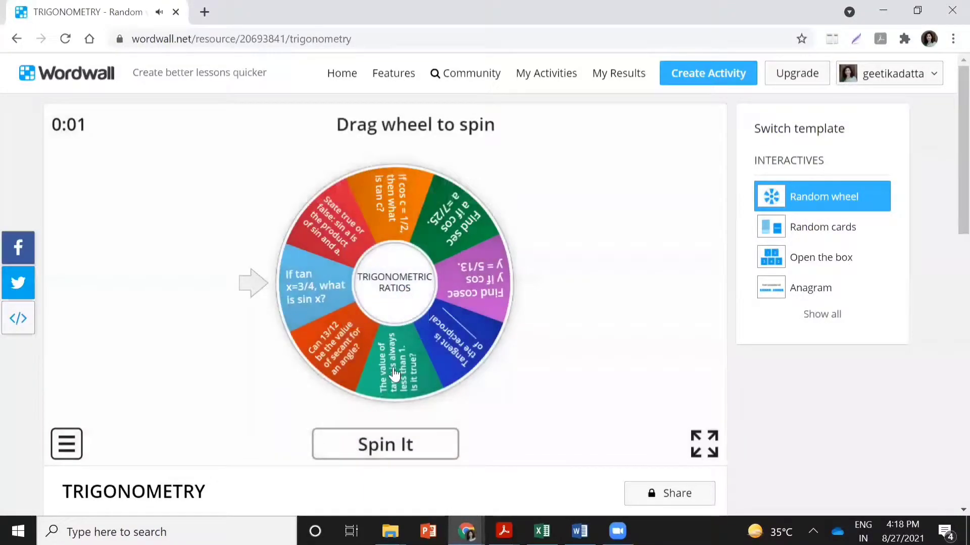
pyautogui.click(704, 443)
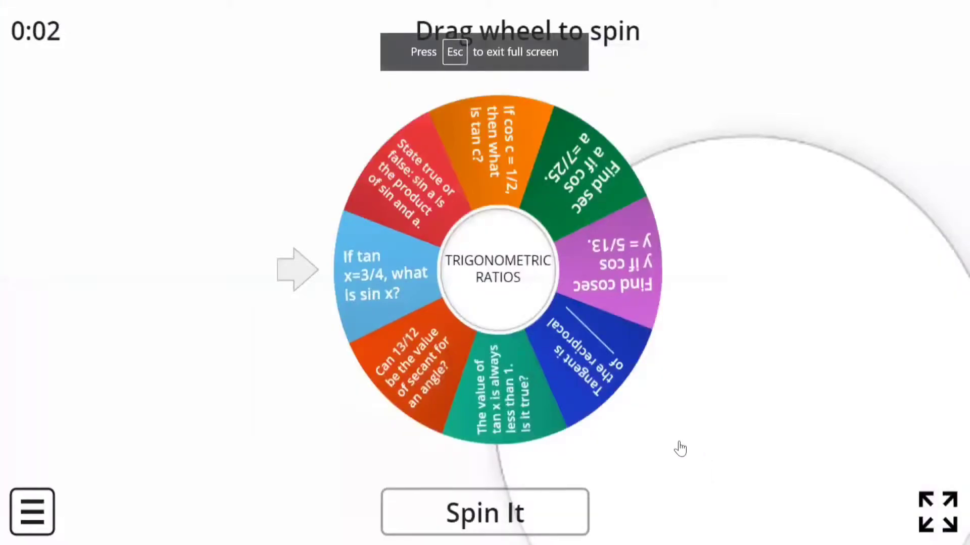
# Spin the trigonometry wheel three times, eliminating the selected question after each of the first two spins, and leave full screen.
pyautogui.click(507, 524)
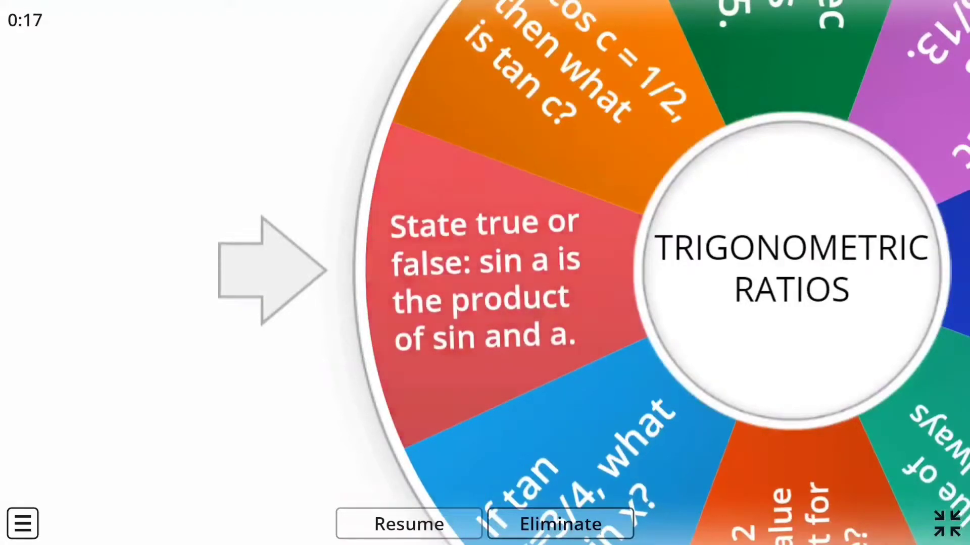
pyautogui.click(550, 523)
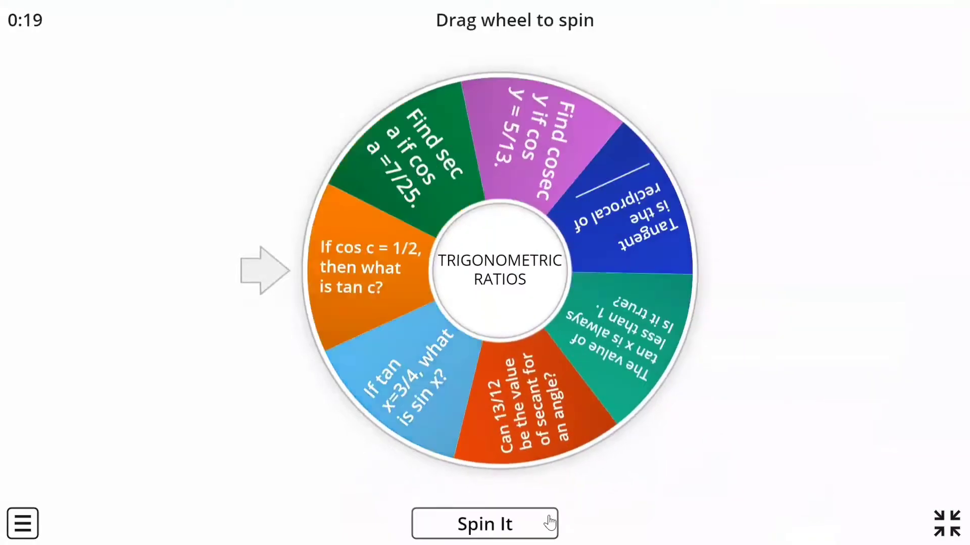
pyautogui.click(549, 523)
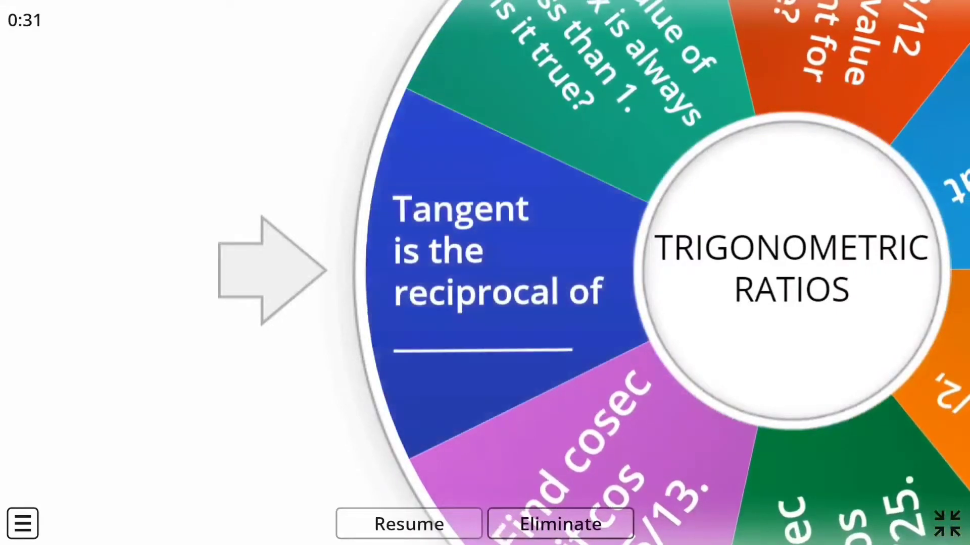
pyautogui.click(525, 521)
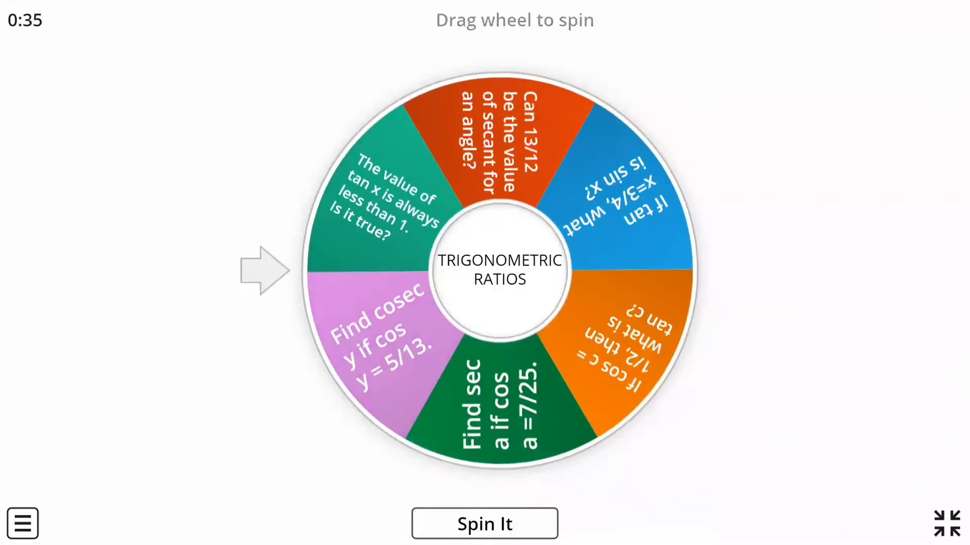
pyautogui.click(505, 523)
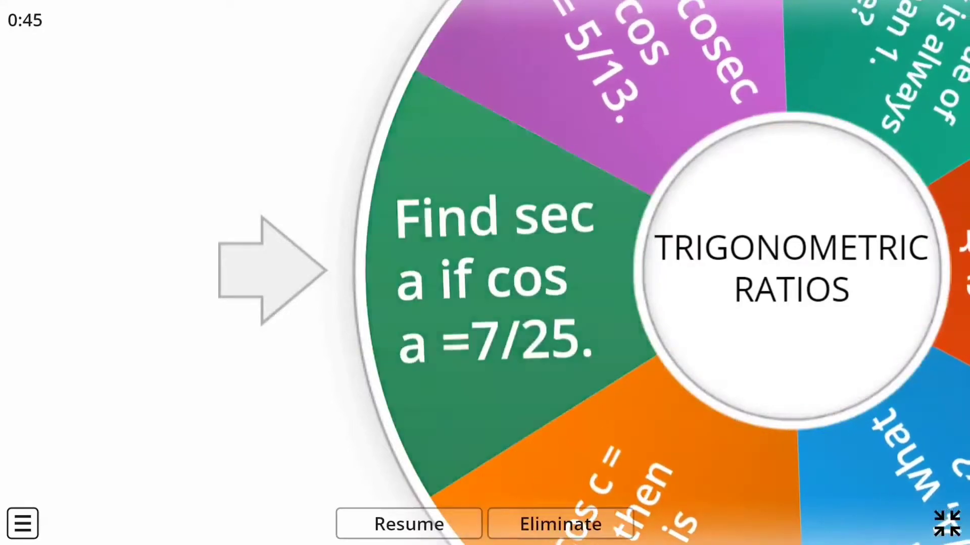
pyautogui.click(946, 523)
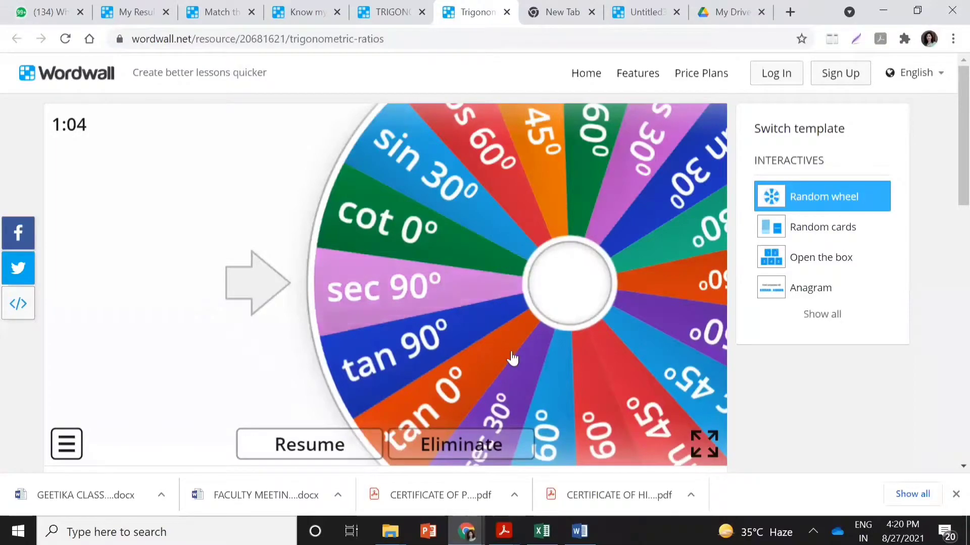
# Show the trigonometric-ratios angle wheel in full screen and twice eliminate the selected item and spin again.
pyautogui.click(702, 444)
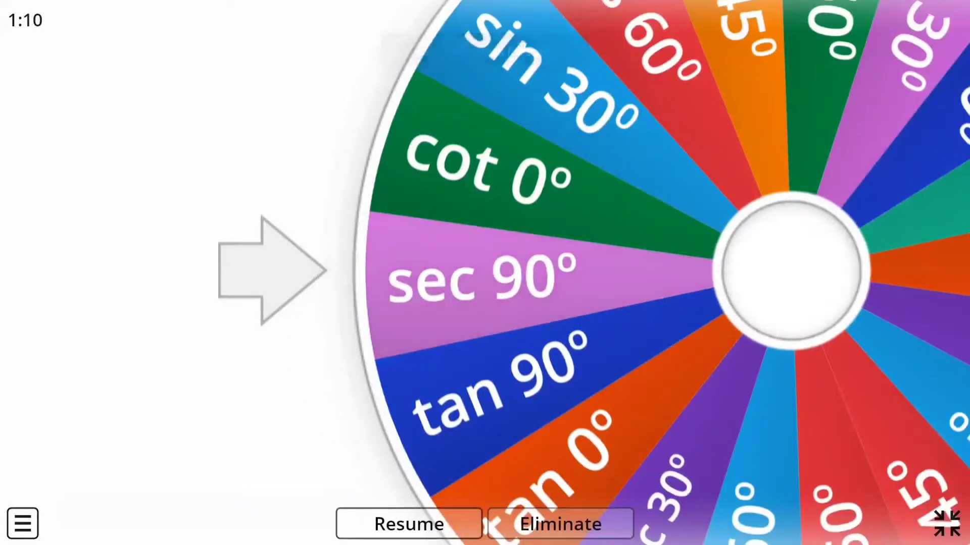
pyautogui.click(560, 524)
pyautogui.click(485, 524)
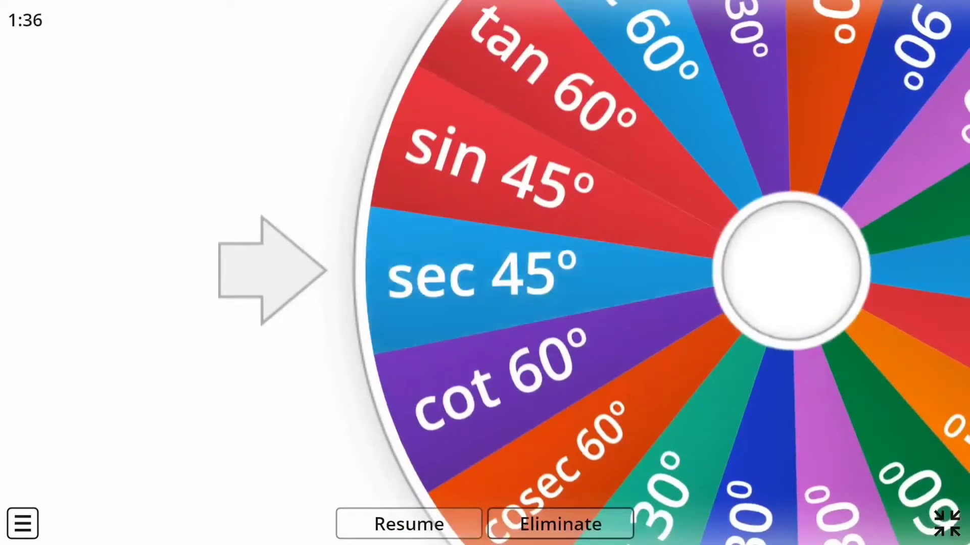
pyautogui.click(560, 524)
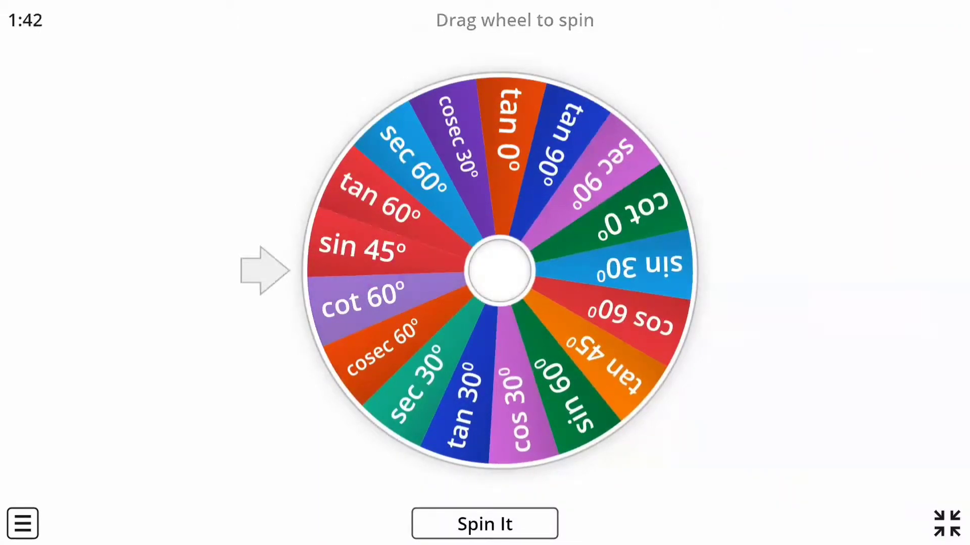
pyautogui.click(485, 525)
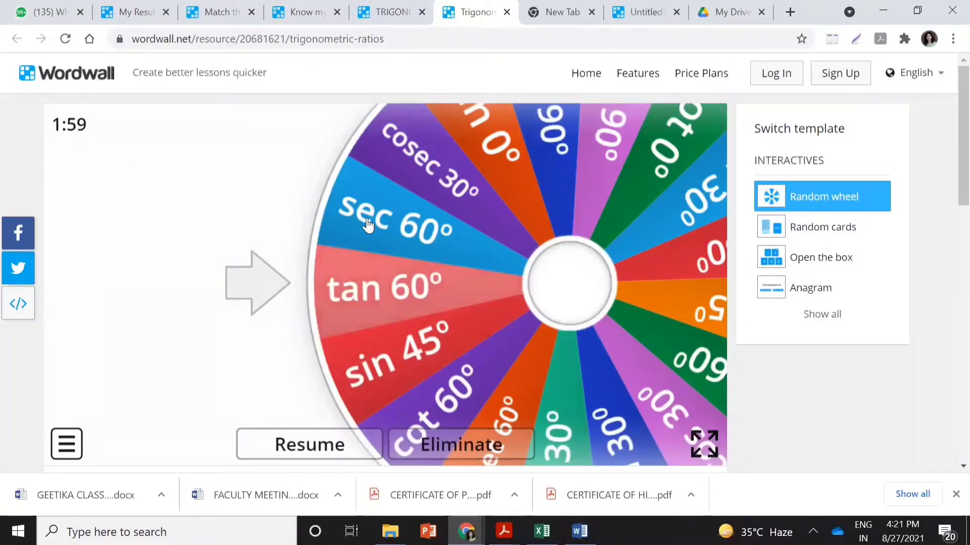
# Return to the Wordwall home page and create a new activity with the Random wheel template.
pyautogui.click(585, 80)
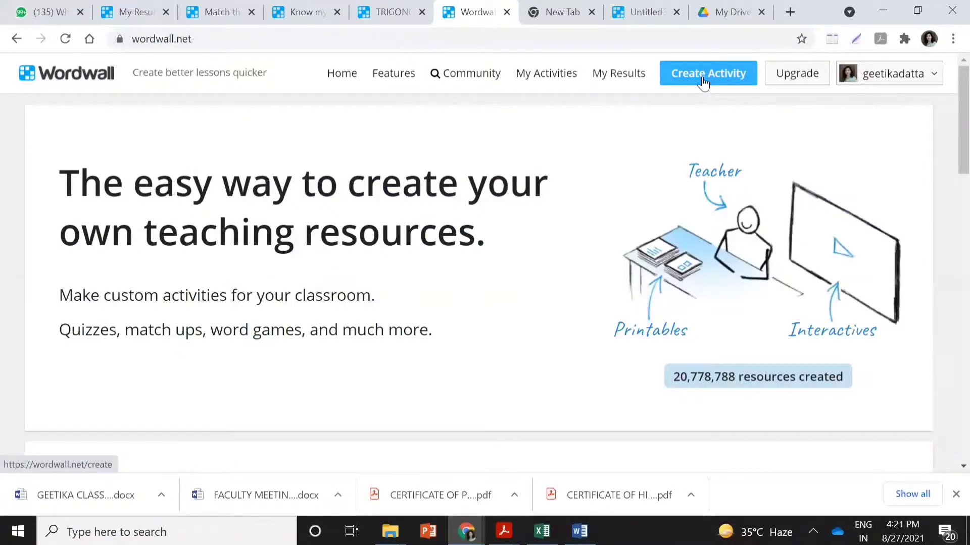
pyautogui.click(703, 82)
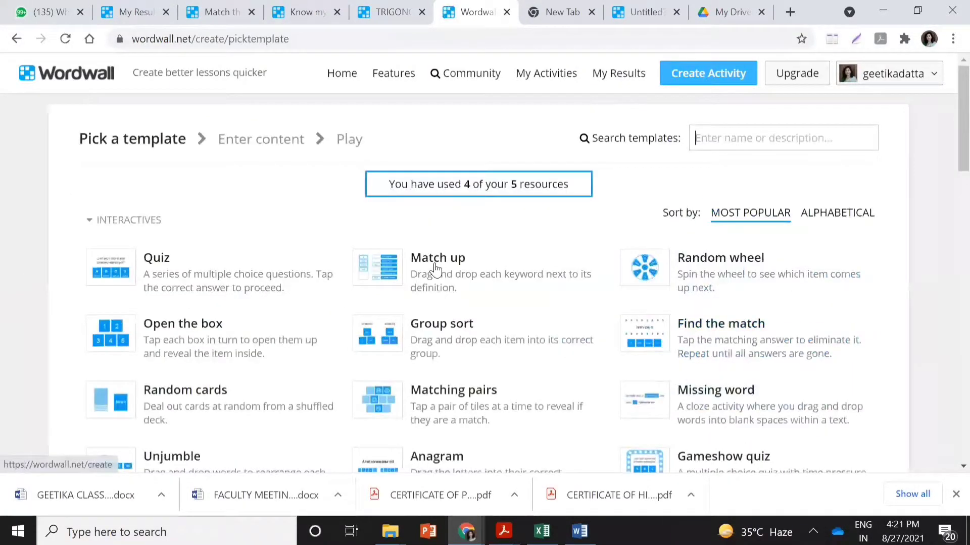
pyautogui.click(700, 272)
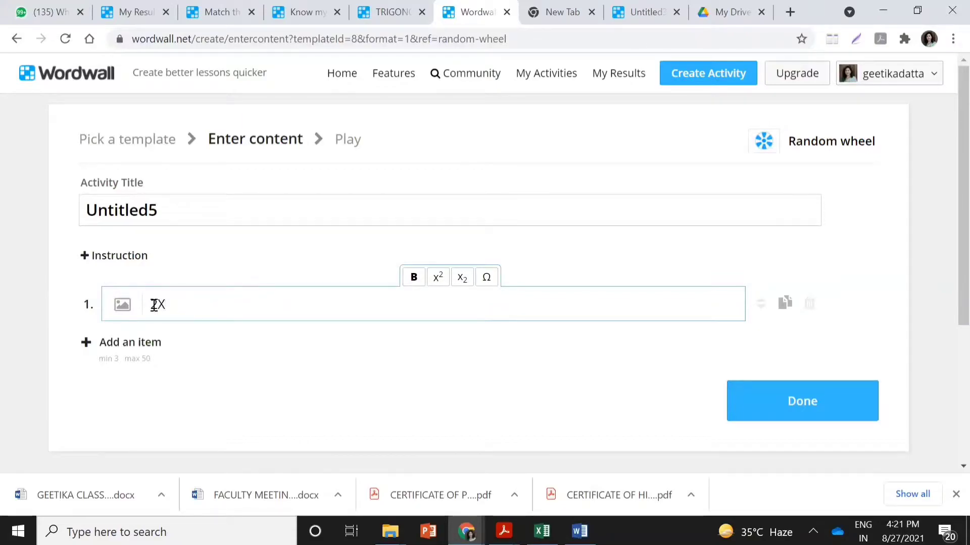
# Enter "2x+ 5 =7, find x" as the wheel's first item and "3x+ 8 = 5, find x" as its second.
pyautogui.write('5 =7, find x')
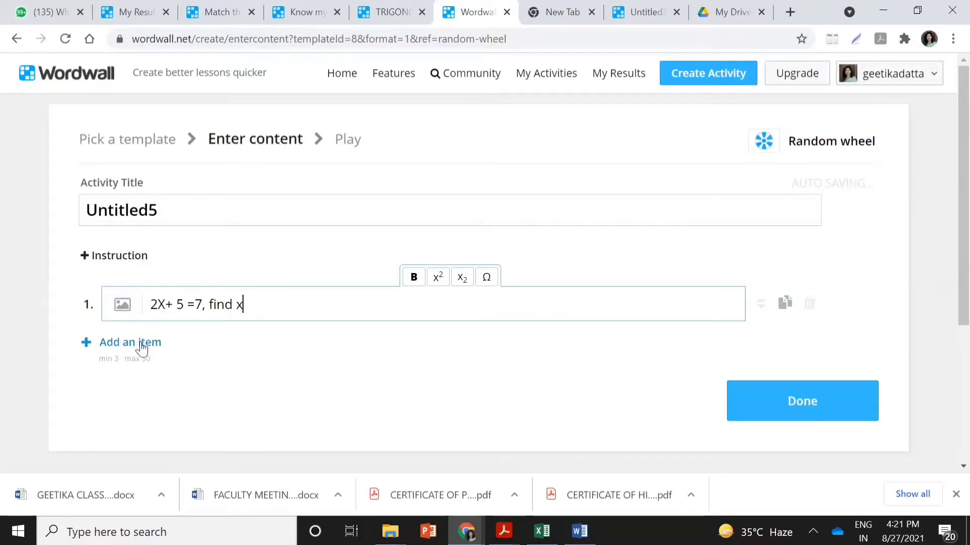
pyautogui.click(142, 348)
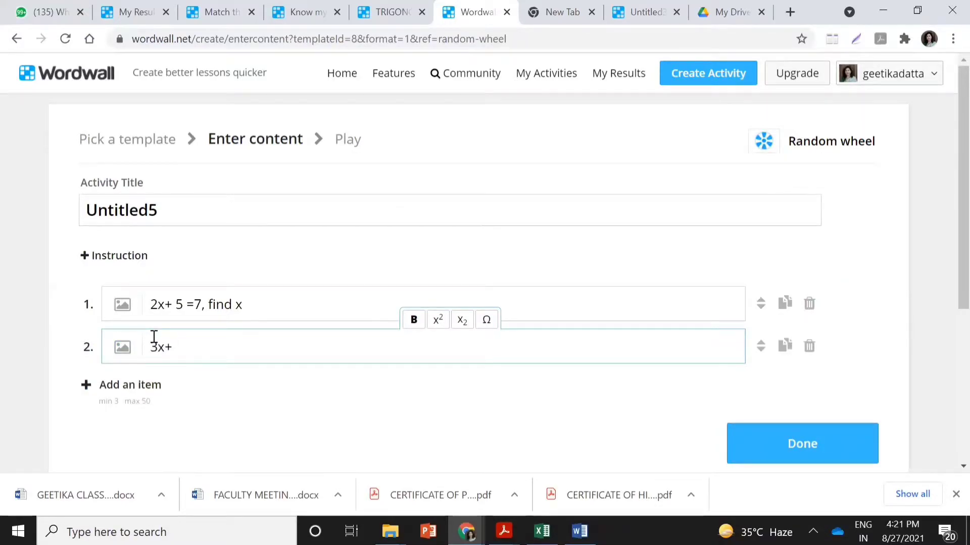
pyautogui.write('3x+ 8 =')
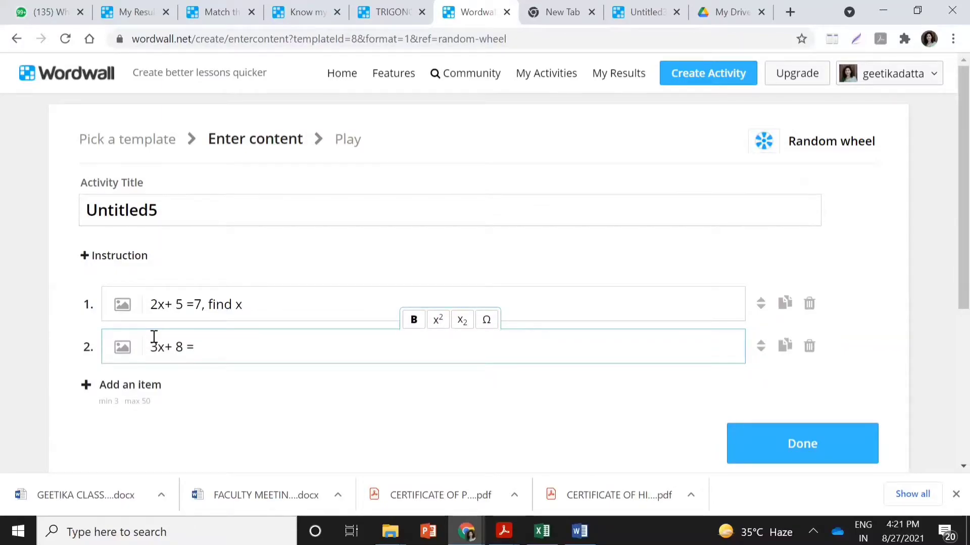
pyautogui.write(' 5,')
pyautogui.moveTo(242, 304); pyautogui.dragTo(210, 305)
pyautogui.hotkey('ctrl', 'c')
pyautogui.click(221, 346)
pyautogui.hotkey('ctrl', 'v')
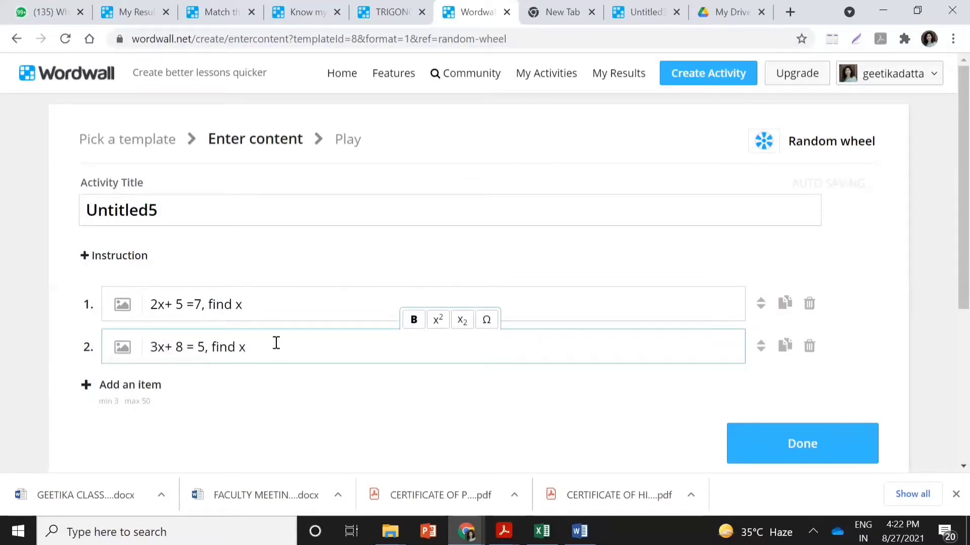
# Add a third item reading "x² - 4x +4 =0, find x", using the superscript two symbol, and finish the activity.
pyautogui.press('Return')
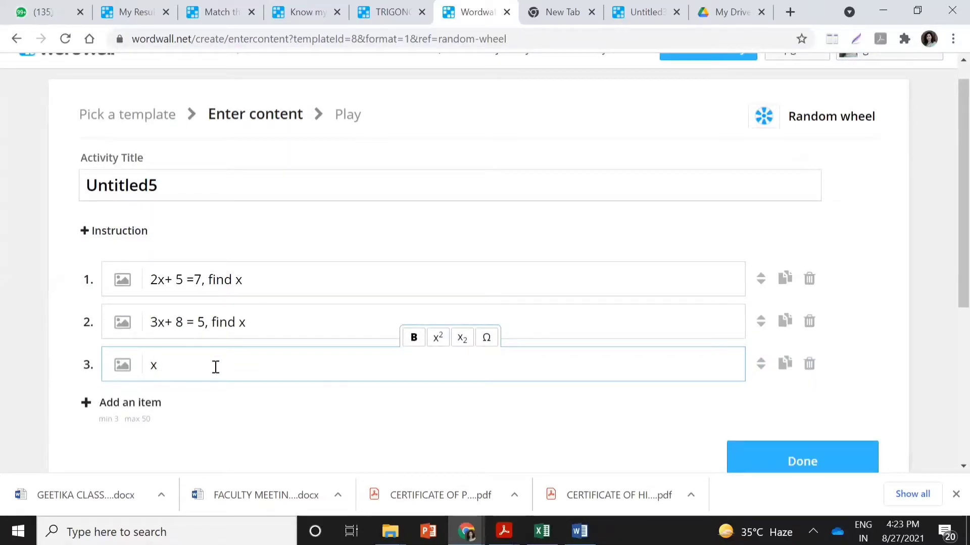
pyautogui.click(486, 341)
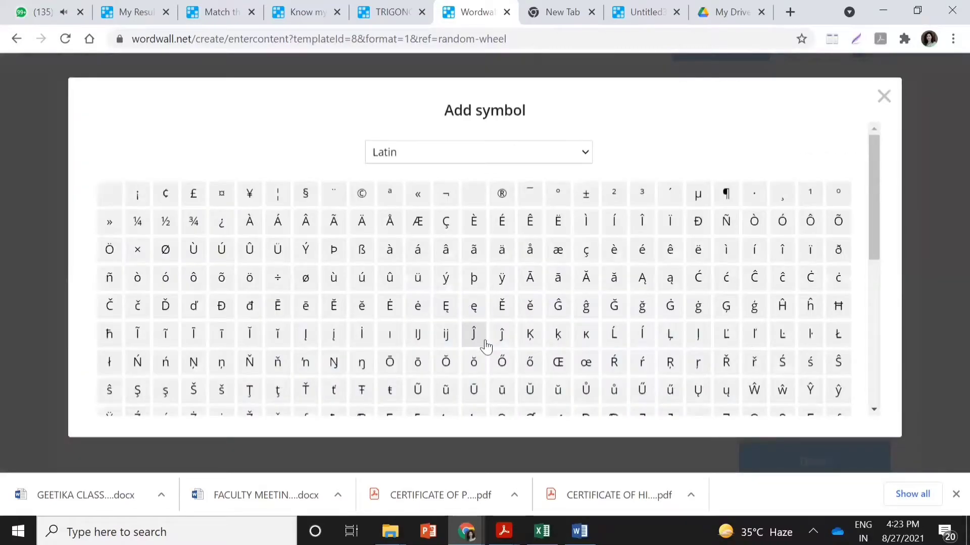
pyautogui.click(612, 201)
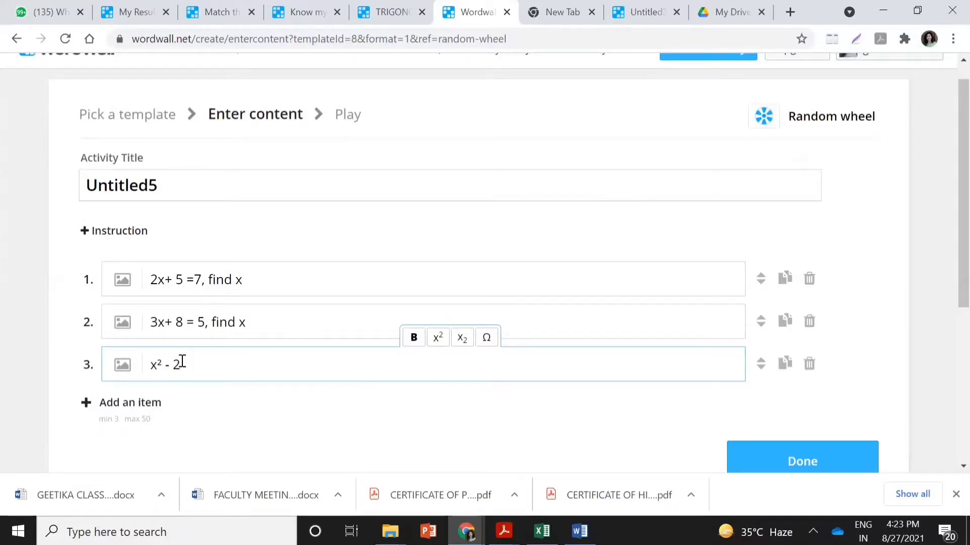
pyautogui.write('x')
pyautogui.moveTo(182, 363); pyautogui.dragTo(177, 364)
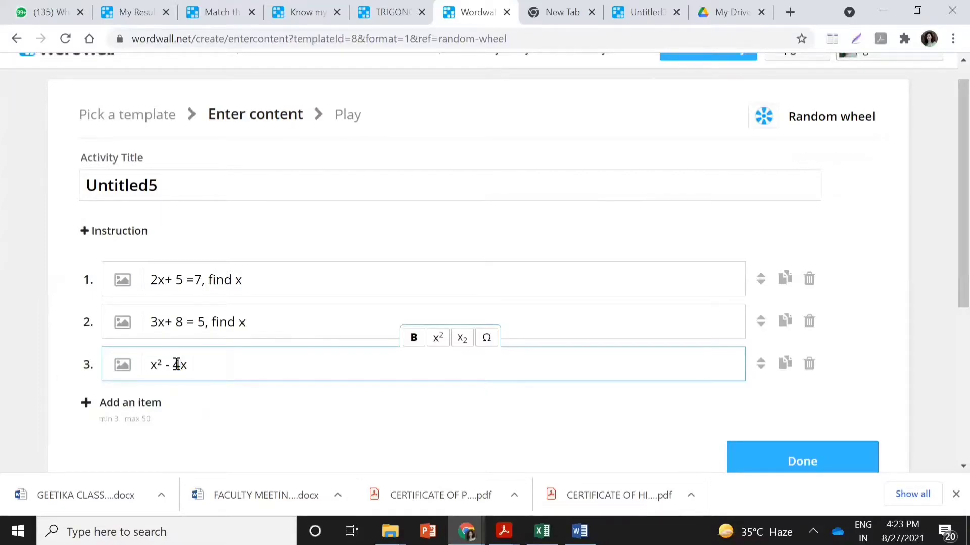
pyautogui.write('4 =0, find xx')
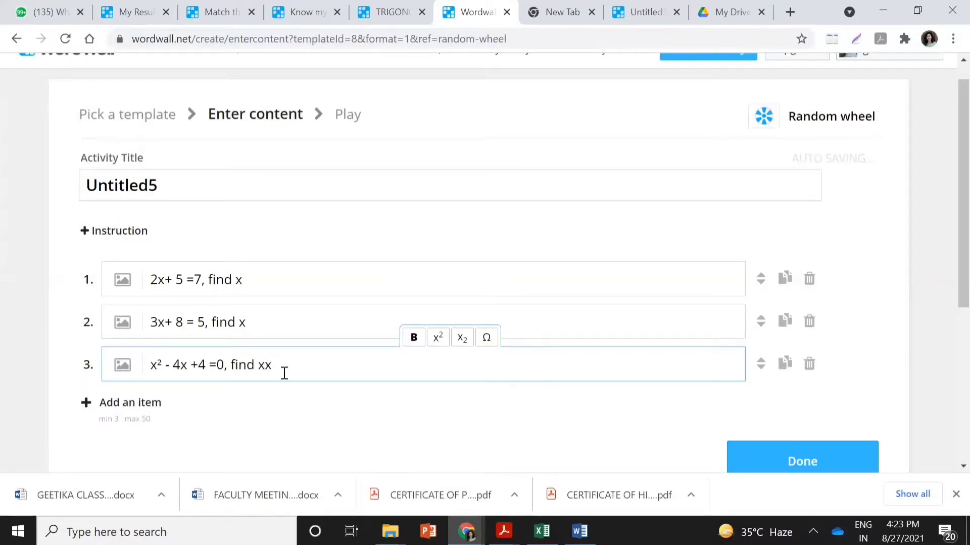
pyautogui.moveTo(272, 364); pyautogui.dragTo(267, 364)
pyautogui.press('BackSpace')
pyautogui.click(782, 462)
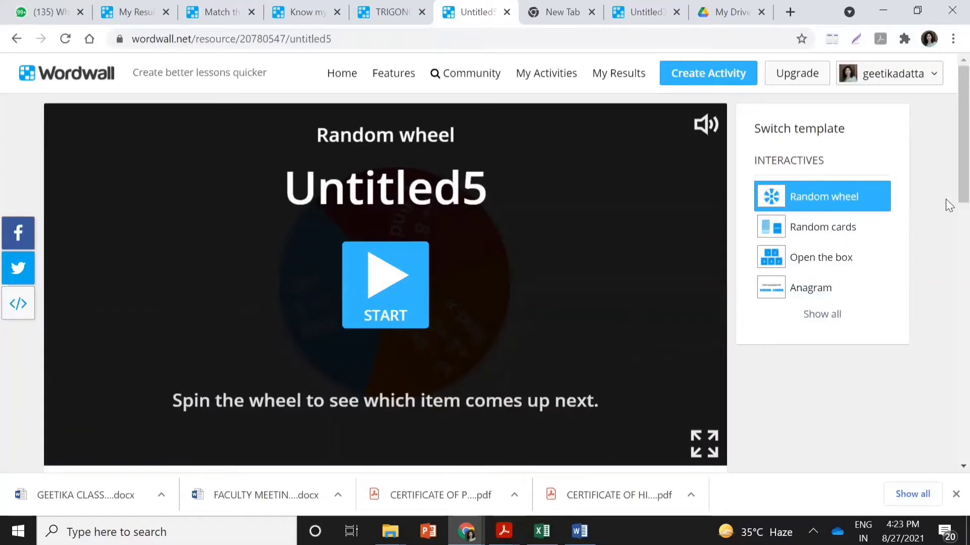
# Examine the new wheel's sharing choices and the publish settings for making it public, and close them without publishing.
pyautogui.scroll(-3, 947, 218)
pyautogui.scroll(-3, 948, 251)
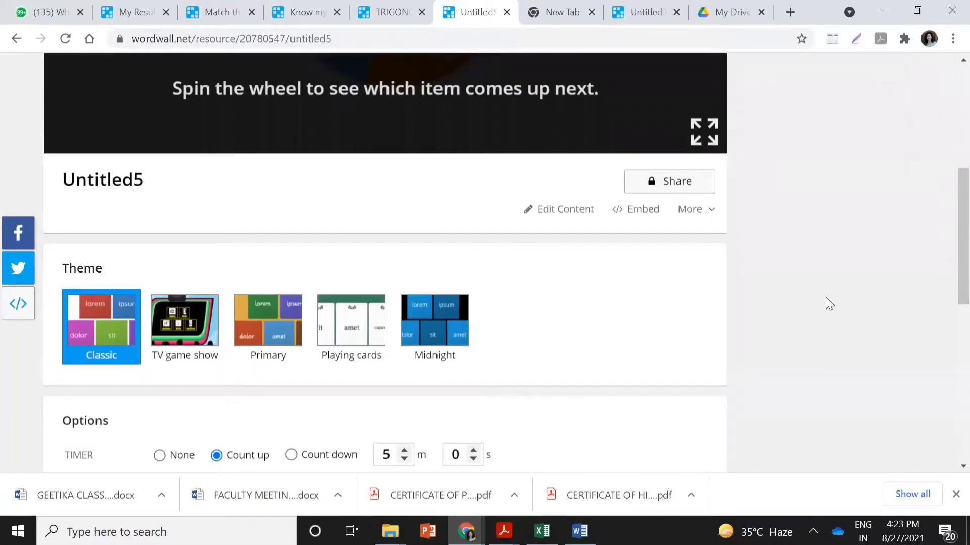
pyautogui.click(663, 185)
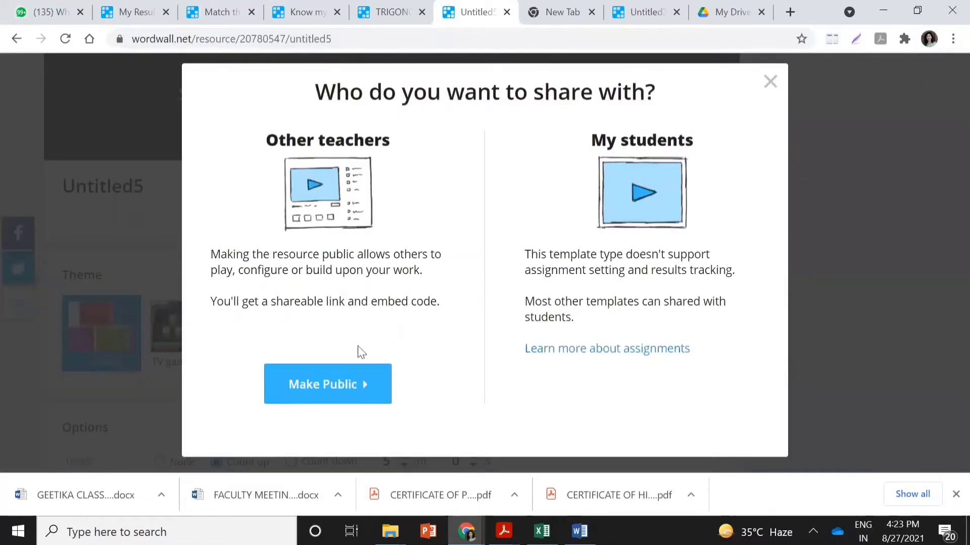
pyautogui.click(326, 397)
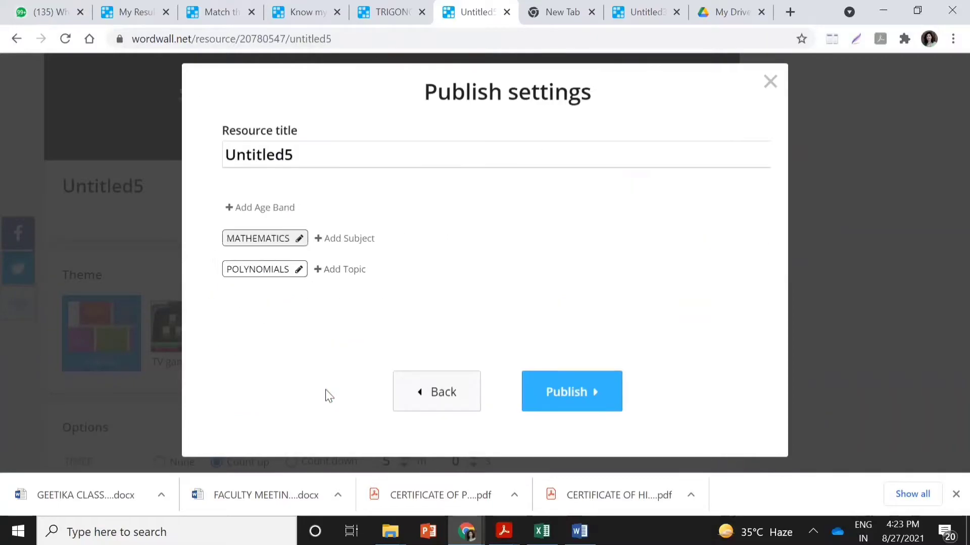
pyautogui.click(529, 443)
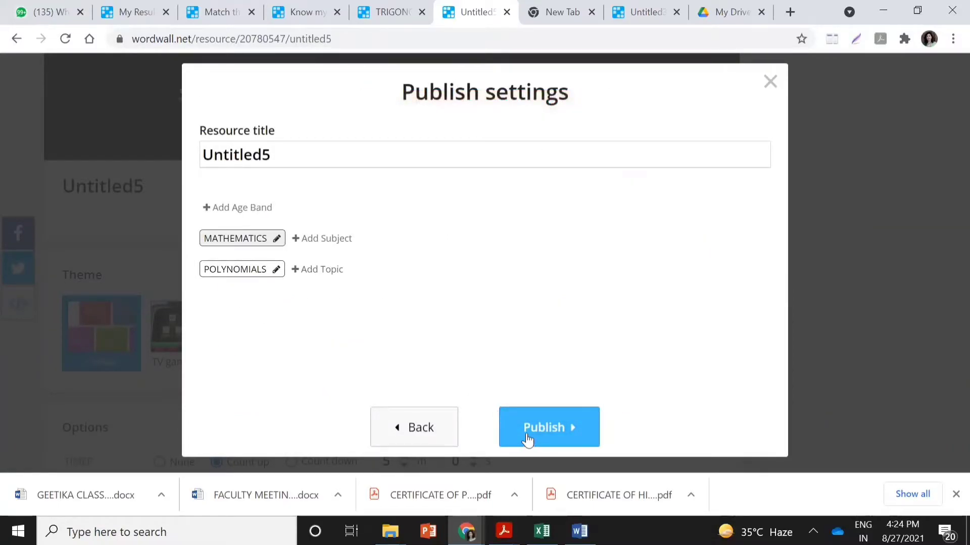
pyautogui.click(528, 438)
pyautogui.click(413, 439)
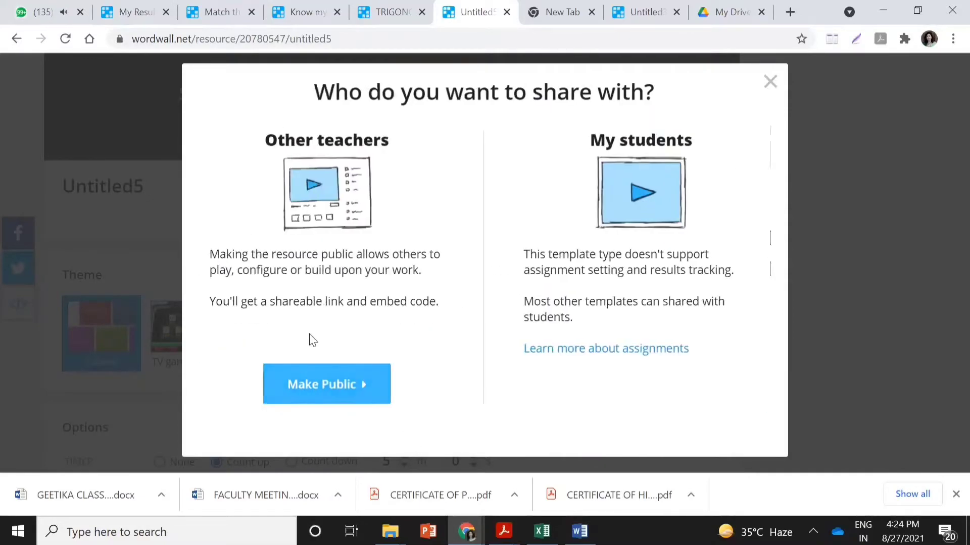
pyautogui.click(771, 83)
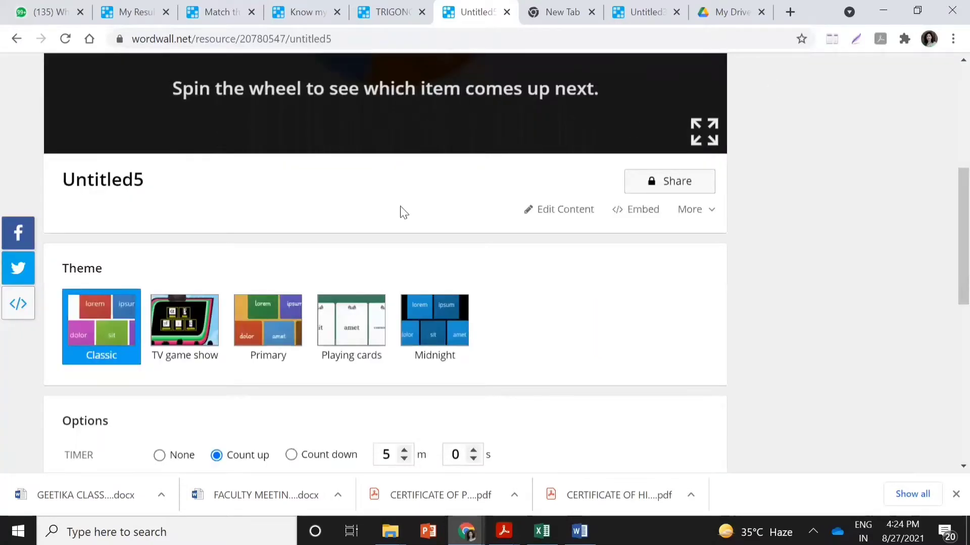
# Edit the wheel activity's content to change its title to "Find x" and save it.
pyautogui.click(578, 211)
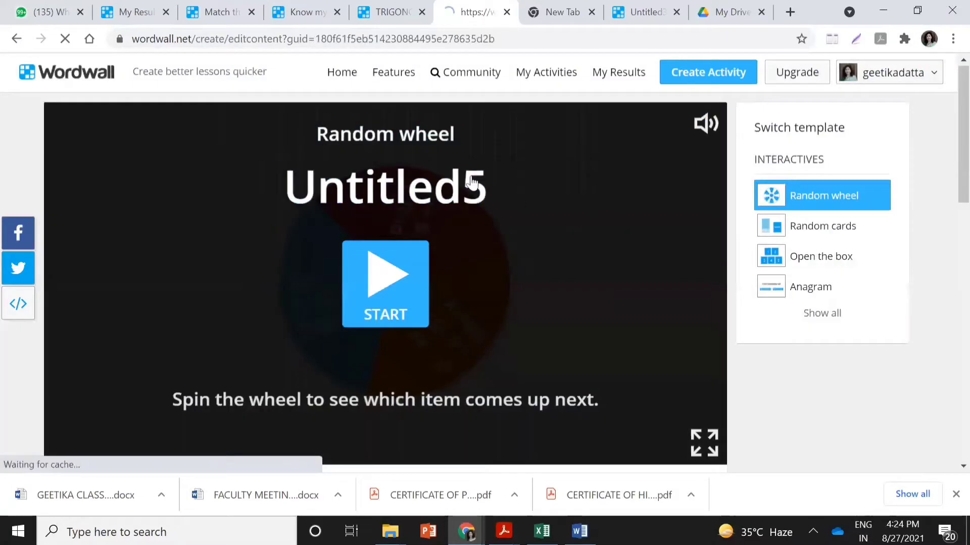
pyautogui.moveTo(155, 218); pyautogui.dragTo(71, 219)
pyautogui.write('Find x')
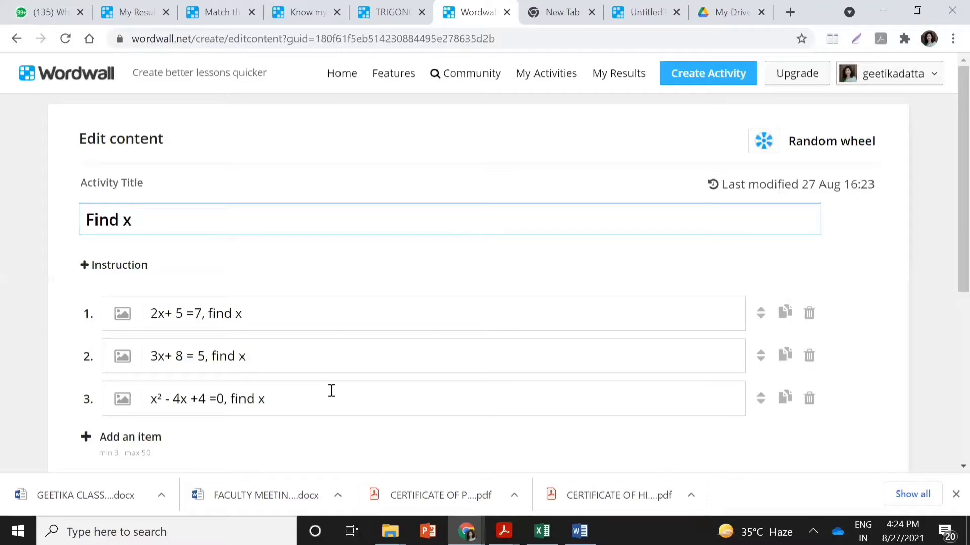
pyautogui.scroll(-5, 333, 390)
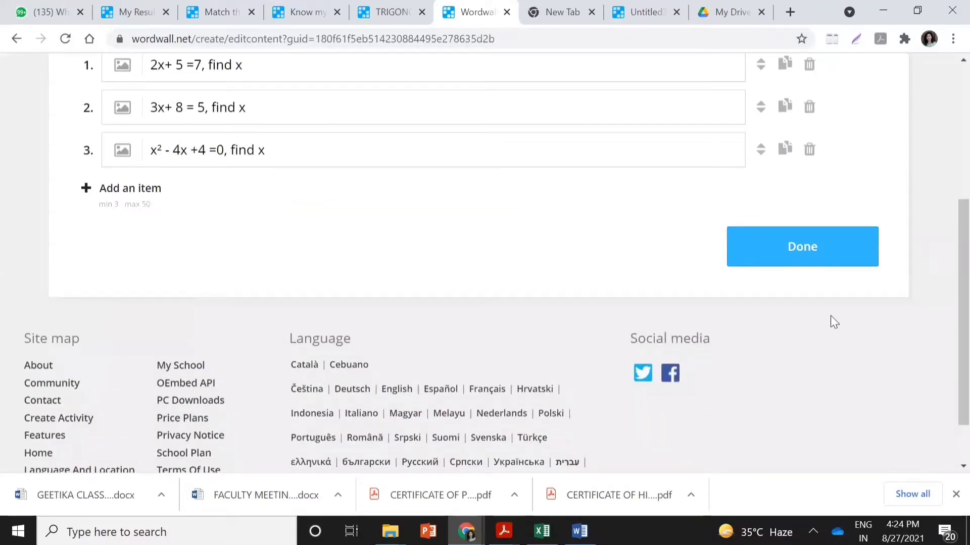
pyautogui.click(799, 257)
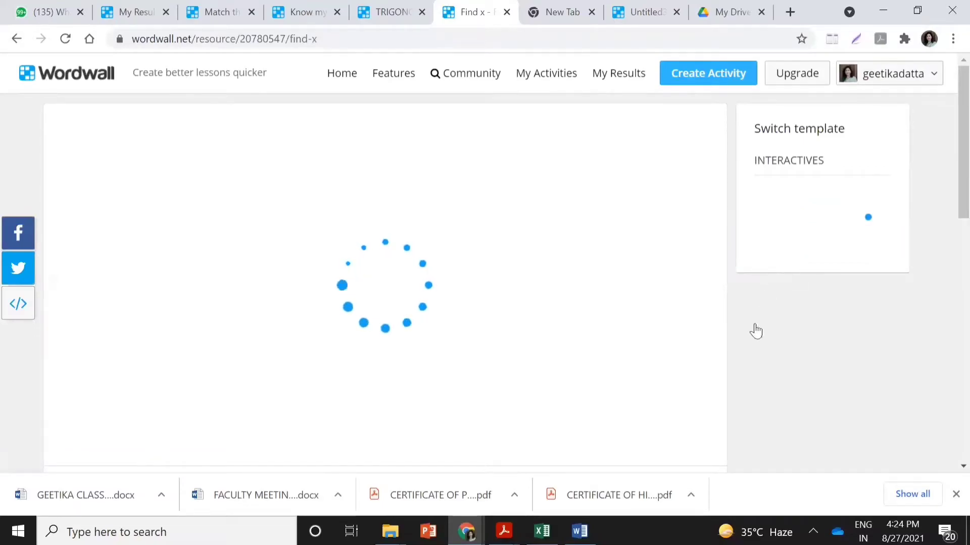
# Publish the Find x activity as a public resource, copy its shareable link and close the sharing dialog.
pyautogui.scroll(-4, 677, 293)
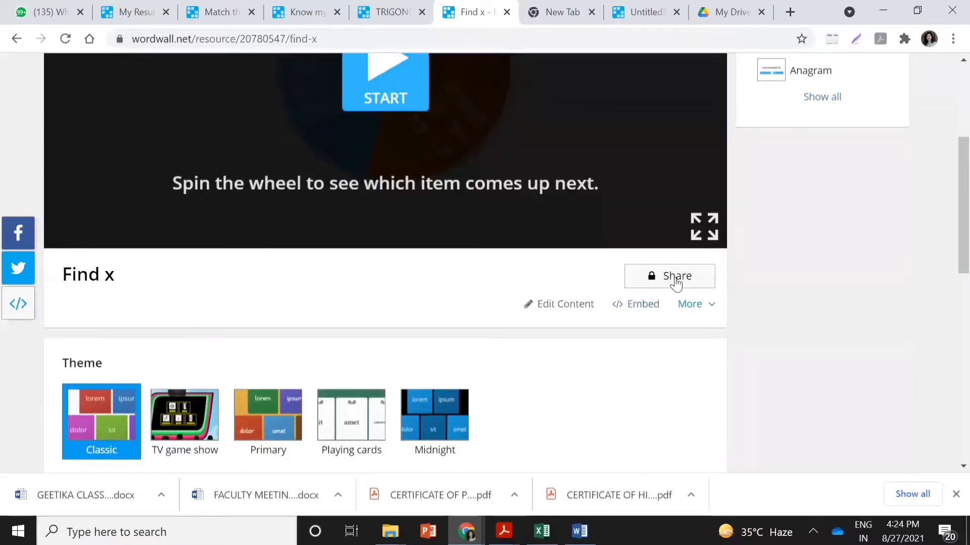
pyautogui.click(676, 278)
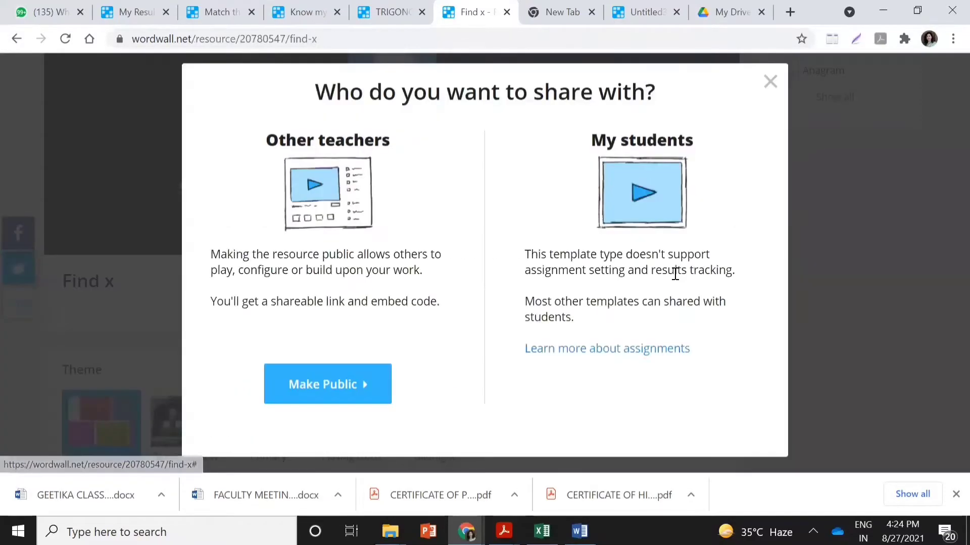
pyautogui.click(323, 393)
pyautogui.click(519, 432)
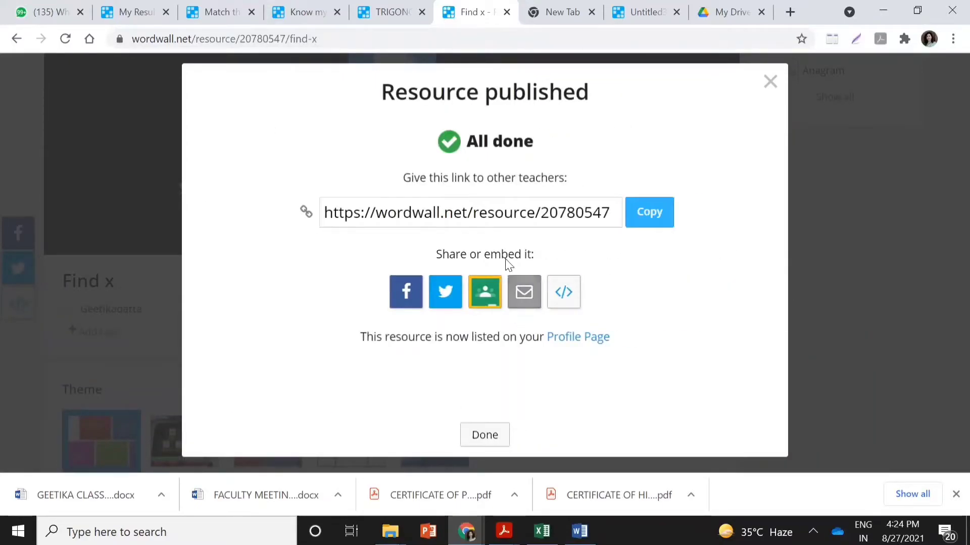
pyautogui.click(653, 216)
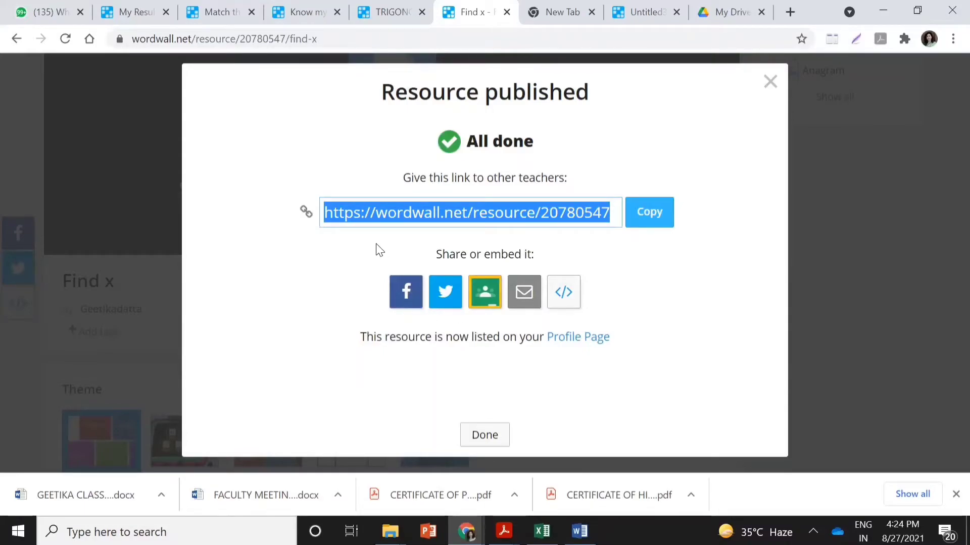
pyautogui.click(770, 82)
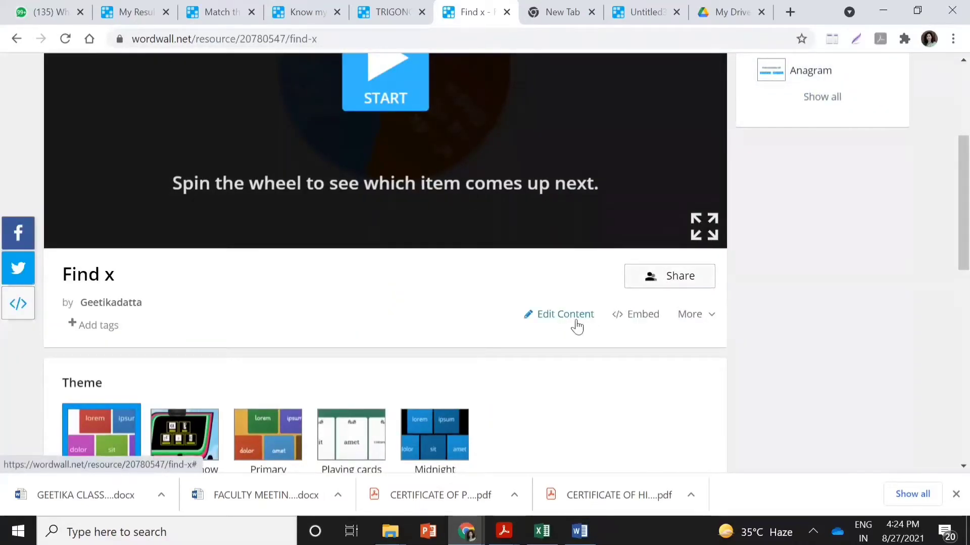
# Play the Find x wheel in full screen, spinning twice and eliminating the chosen item each time, and exit full screen.
pyautogui.scroll(3, 555, 247)
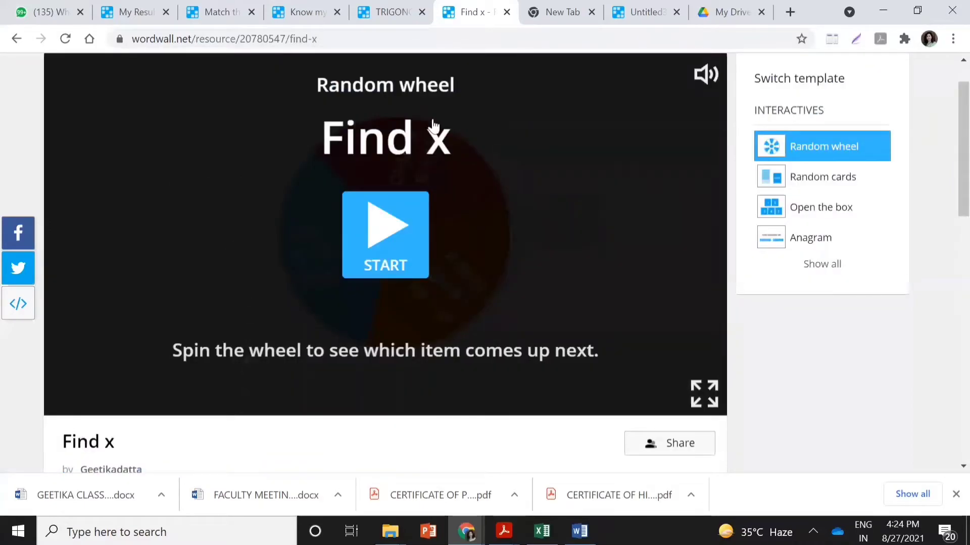
pyautogui.click(383, 225)
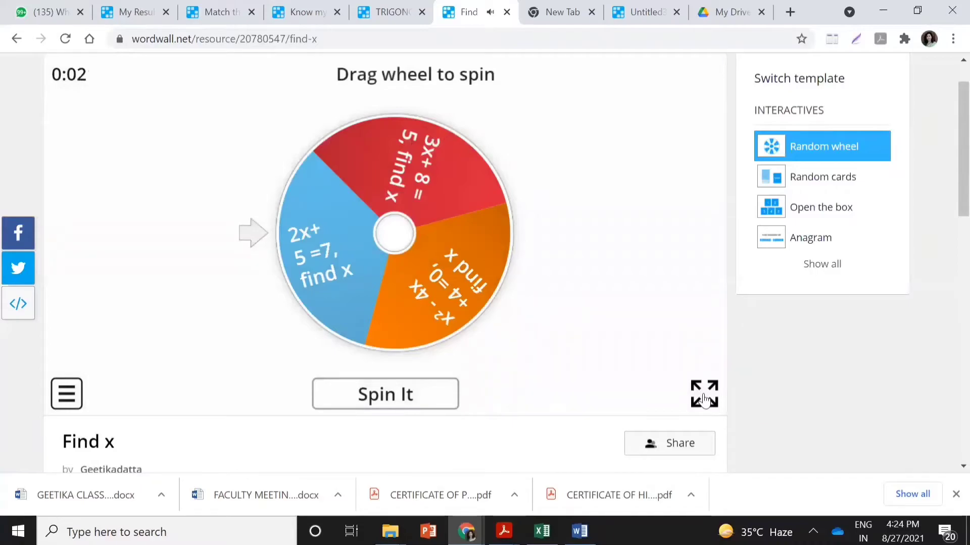
pyautogui.click(704, 399)
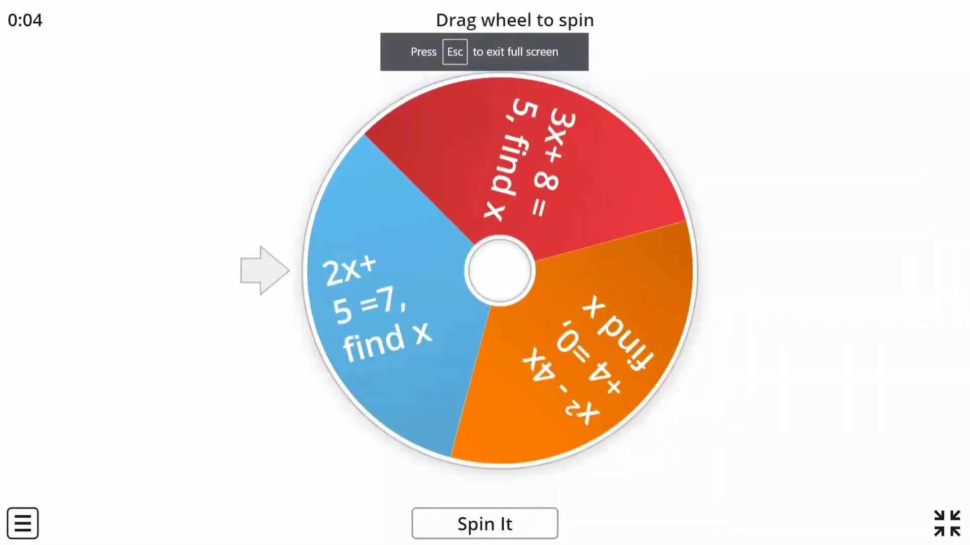
pyautogui.click(503, 522)
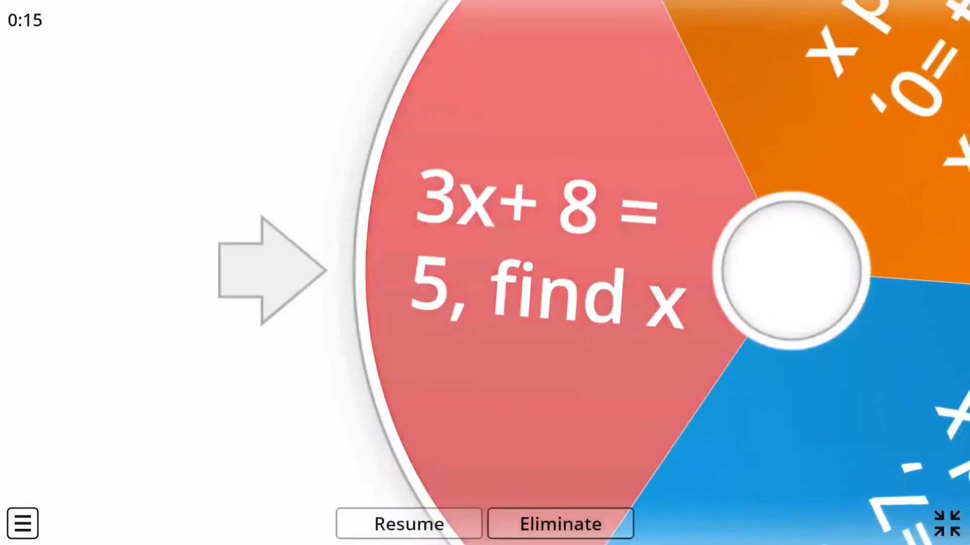
pyautogui.click(560, 523)
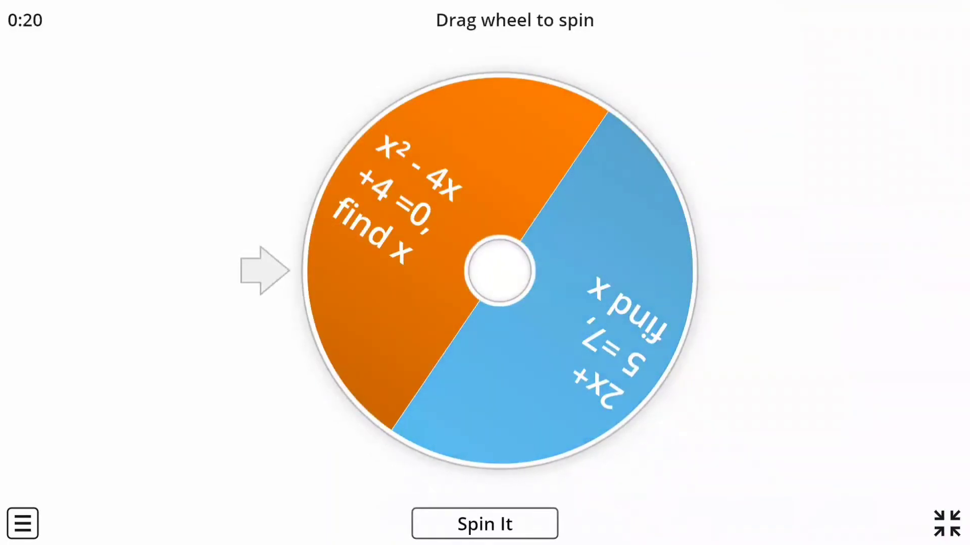
pyautogui.click(485, 524)
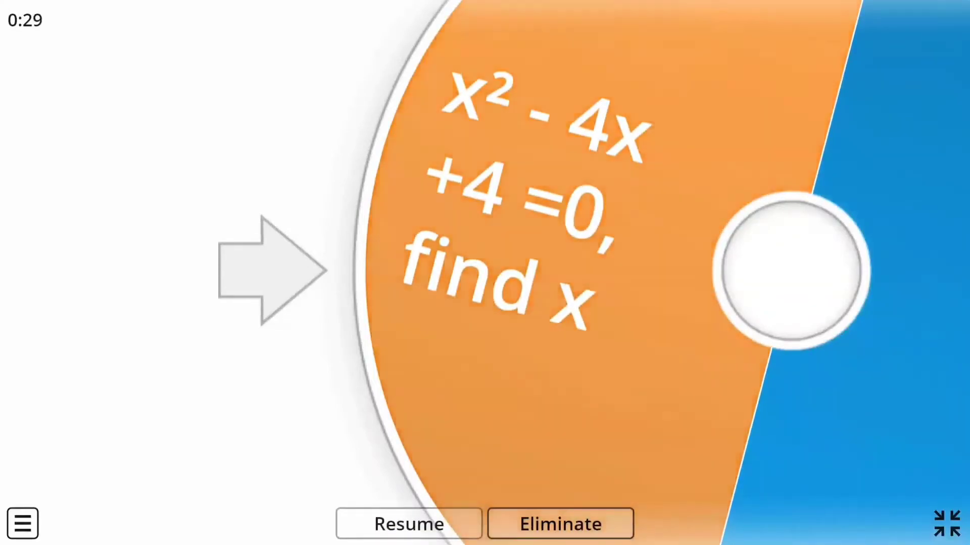
pyautogui.click(409, 524)
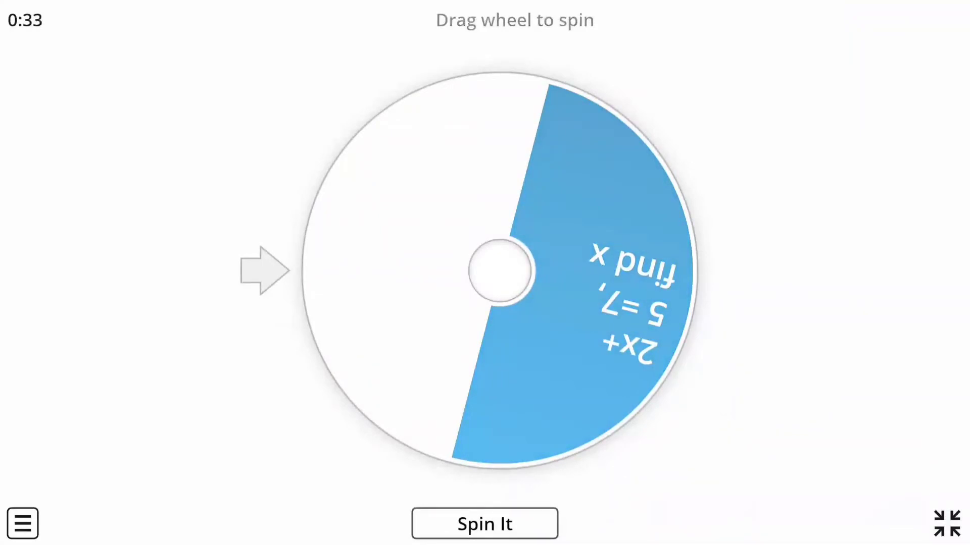
pyautogui.press('Escape')
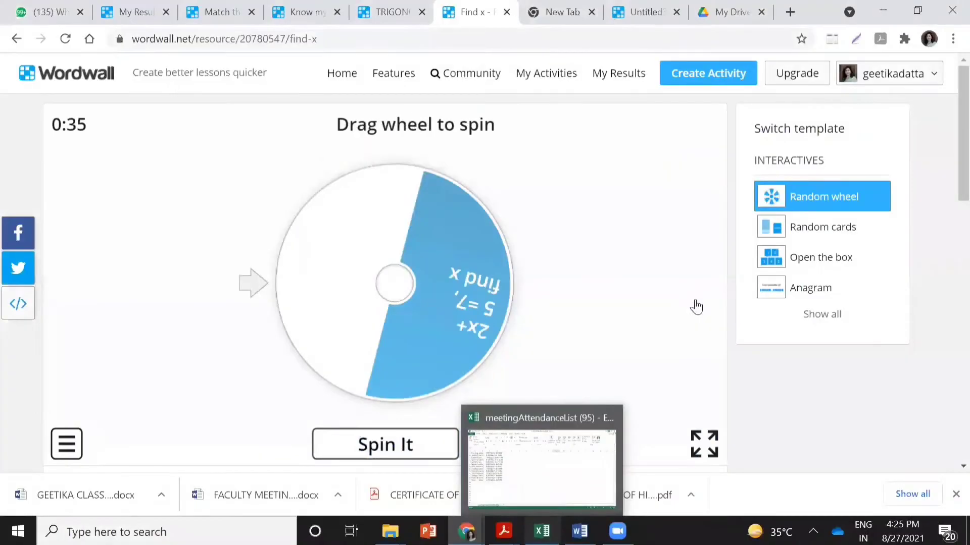
# Switch the activity to the Random cards template, start it, deal a card, reshuffle the deck and deal all three cards.
pyautogui.click(778, 227)
pyautogui.click(381, 283)
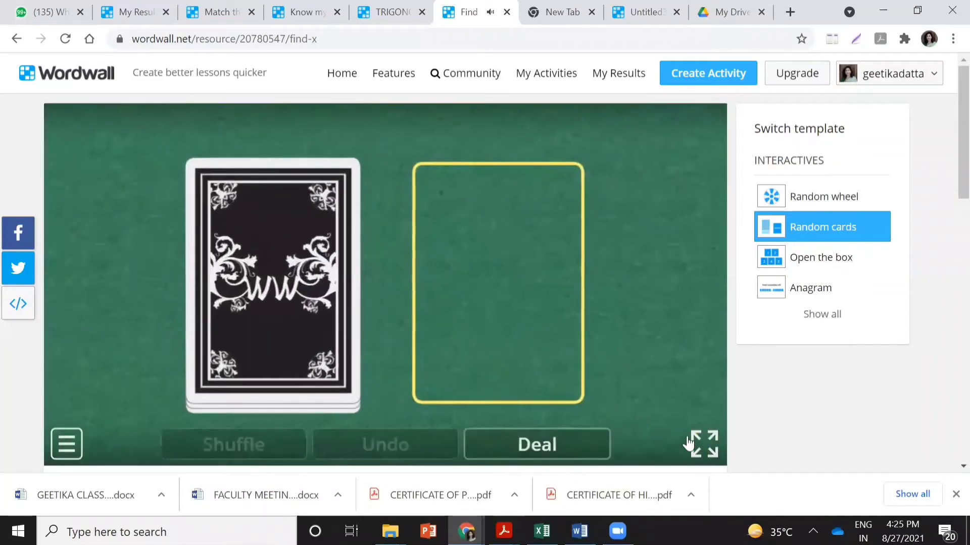
pyautogui.click(552, 446)
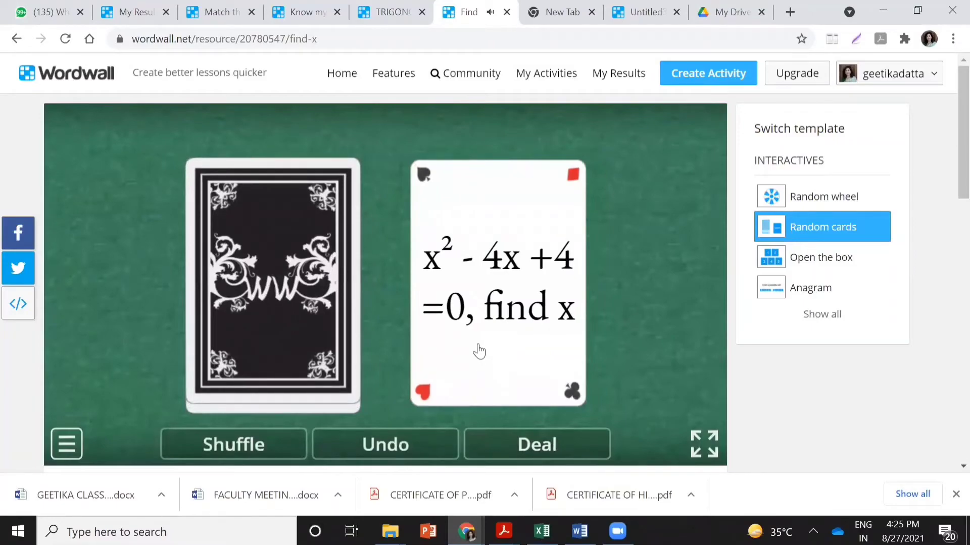
pyautogui.click(262, 447)
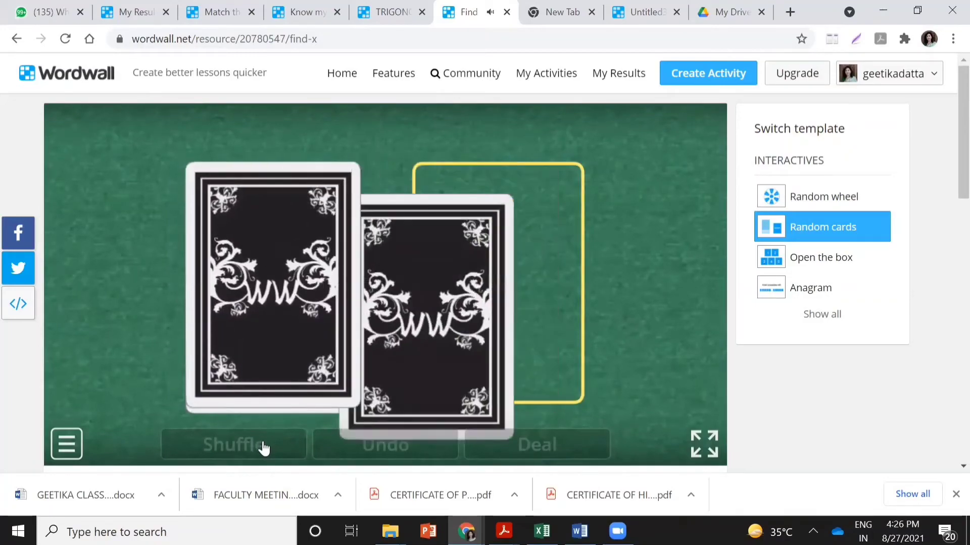
pyautogui.click(525, 460)
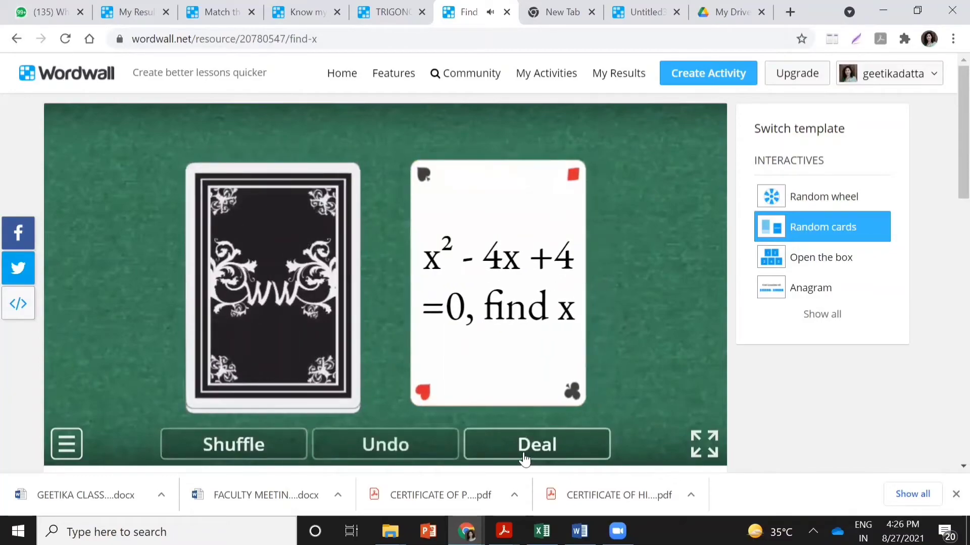
pyautogui.click(508, 458)
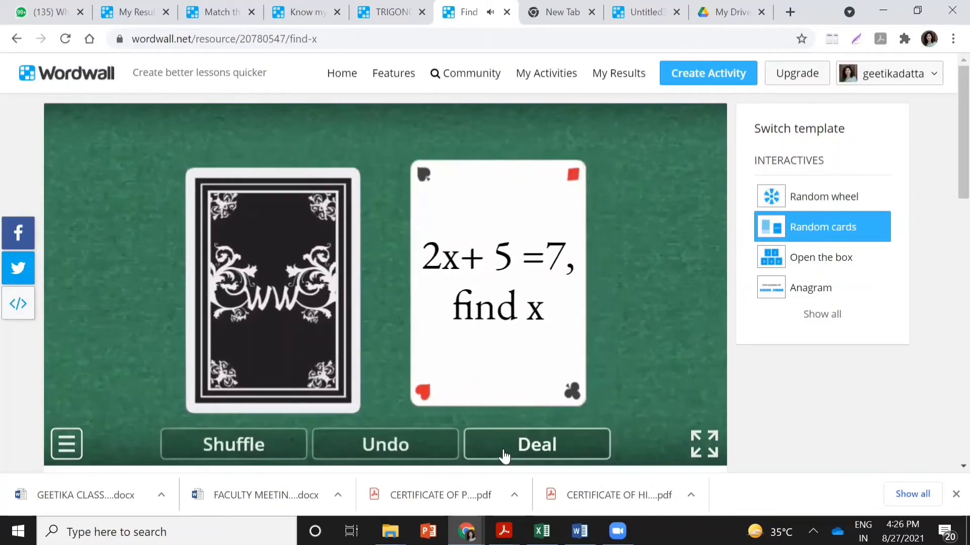
pyautogui.click(504, 456)
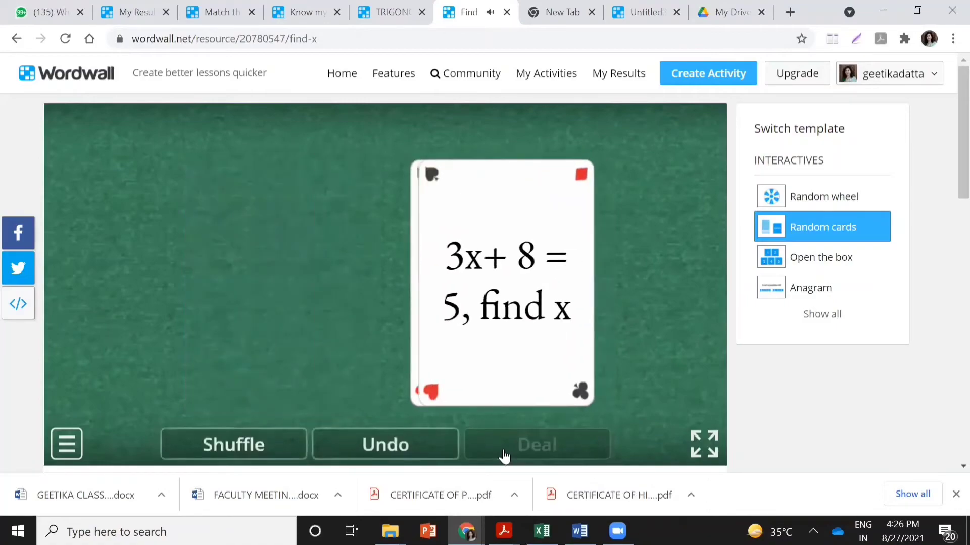
# Switch the activity to the Open the box template, start it and open boxes 1, 2 and 3.
pyautogui.click(802, 258)
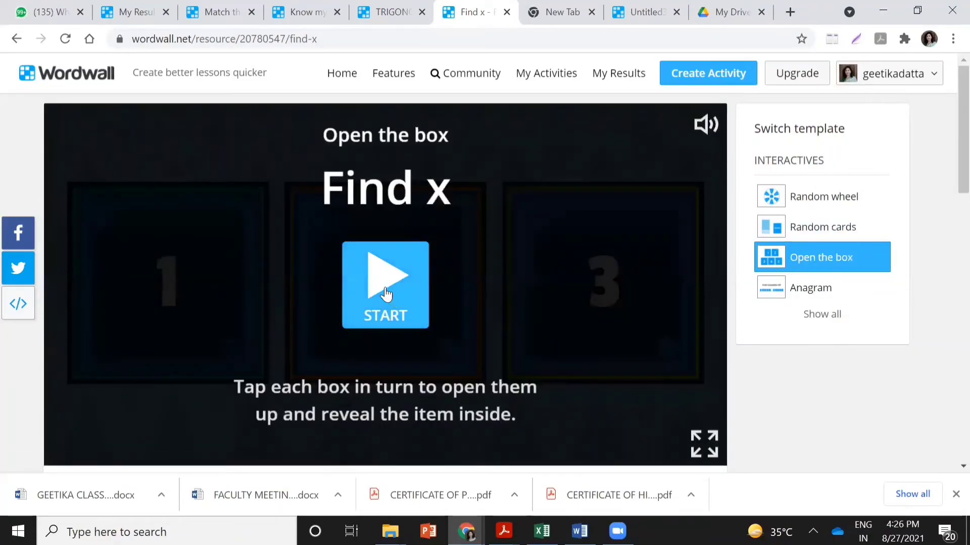
pyautogui.click(386, 295)
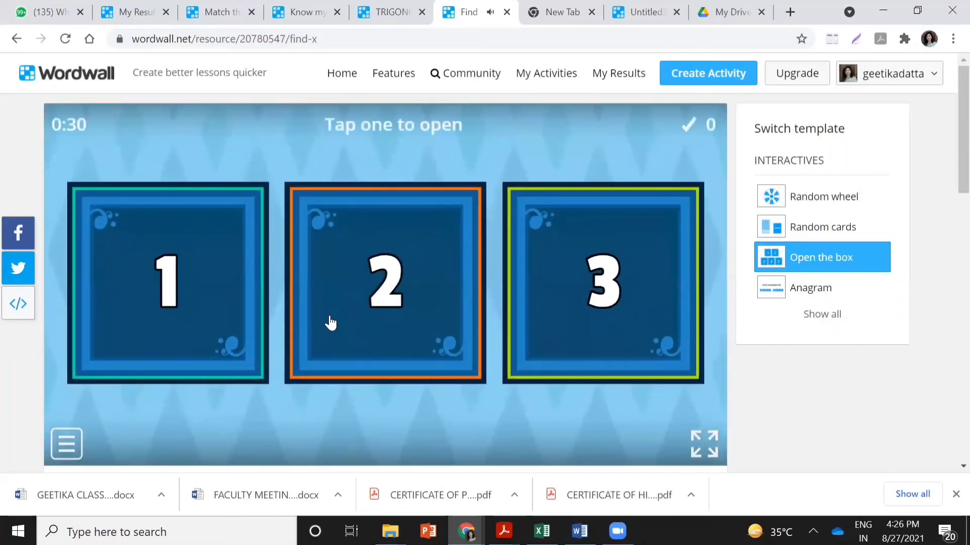
pyautogui.click(199, 309)
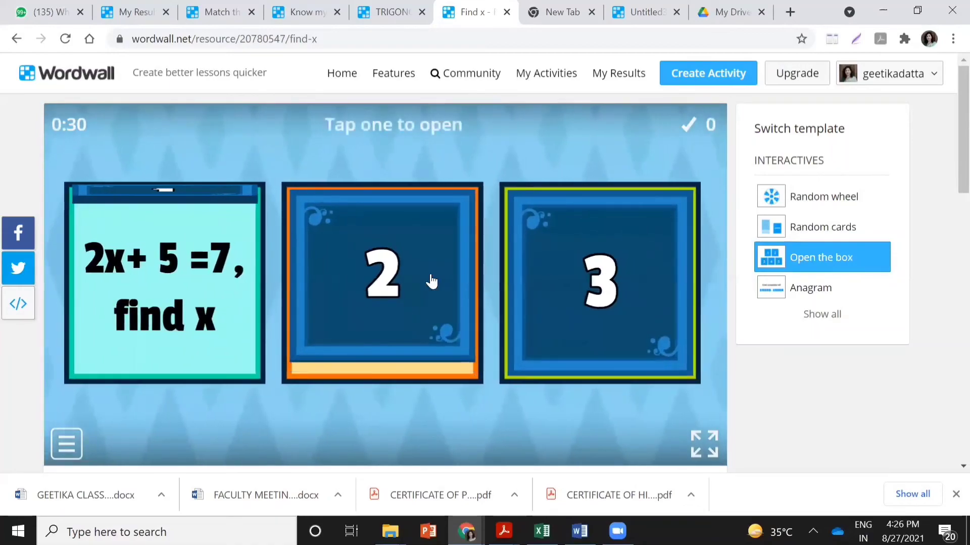
pyautogui.click(432, 282)
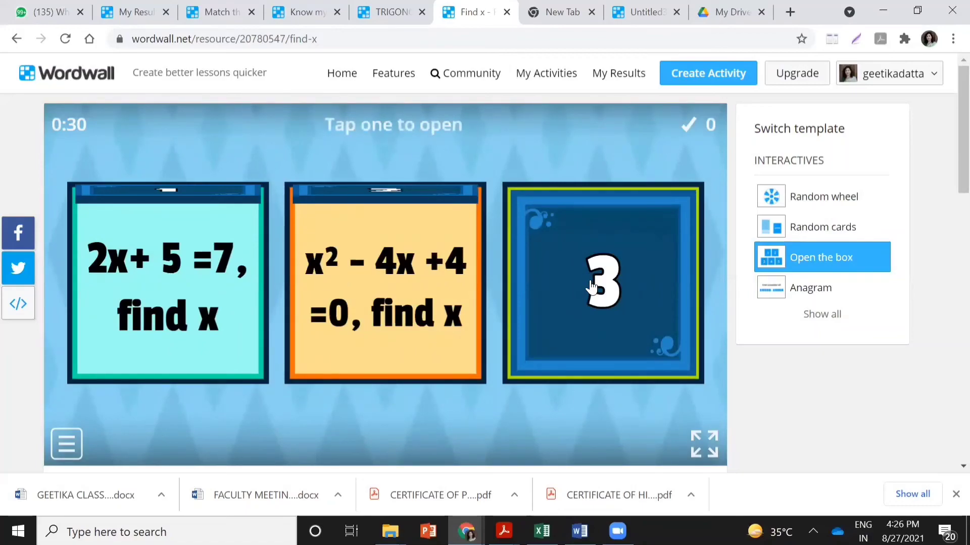
pyautogui.click(591, 287)
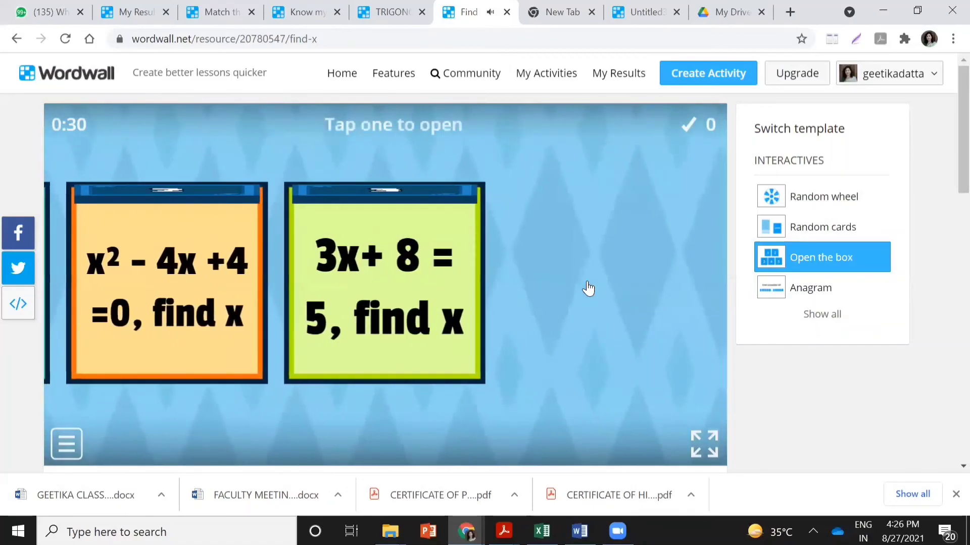